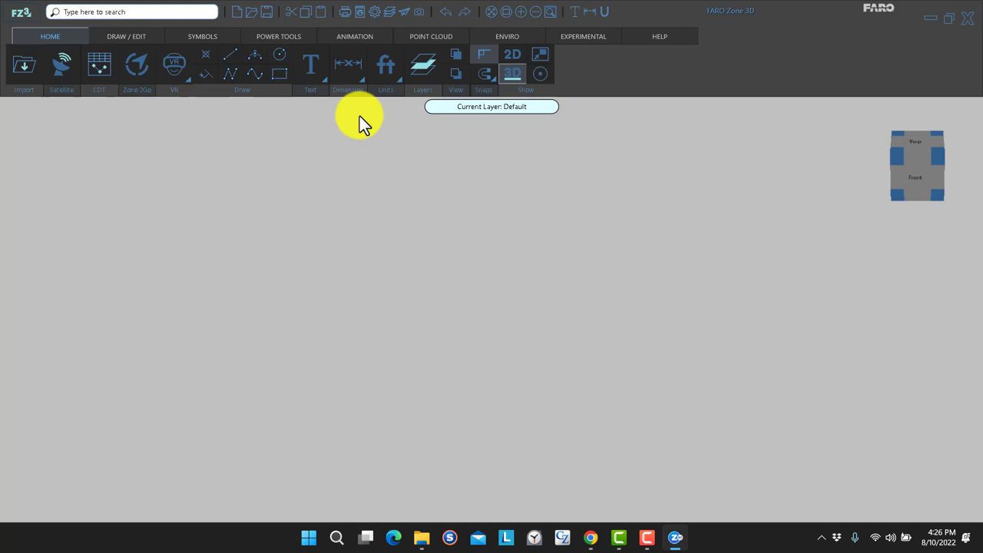
Open One Step point cloud registration from the Point Cloud tools and browse for scan files
{"action": "left_click", "coordinate": [430, 35]}
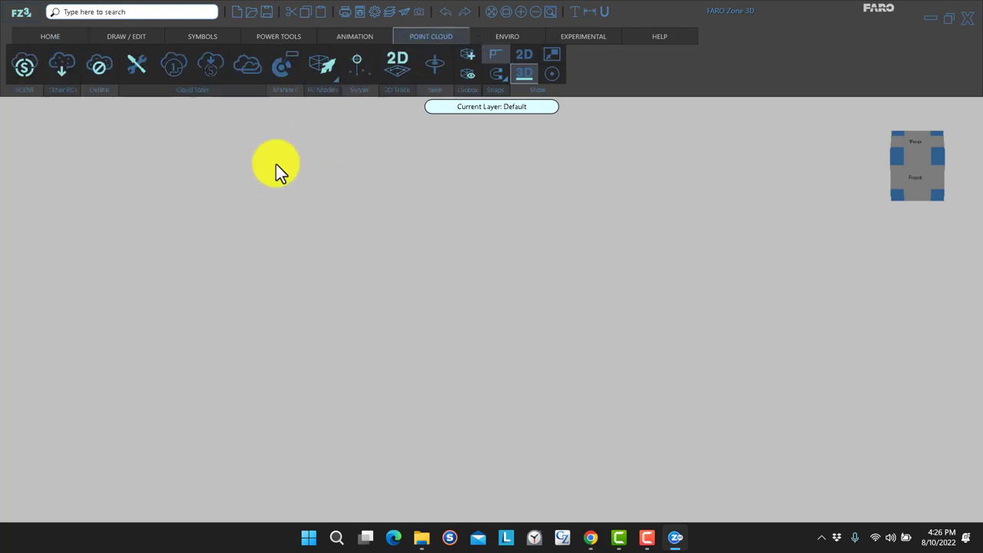
{"action": "left_click", "coordinate": [174, 63]}
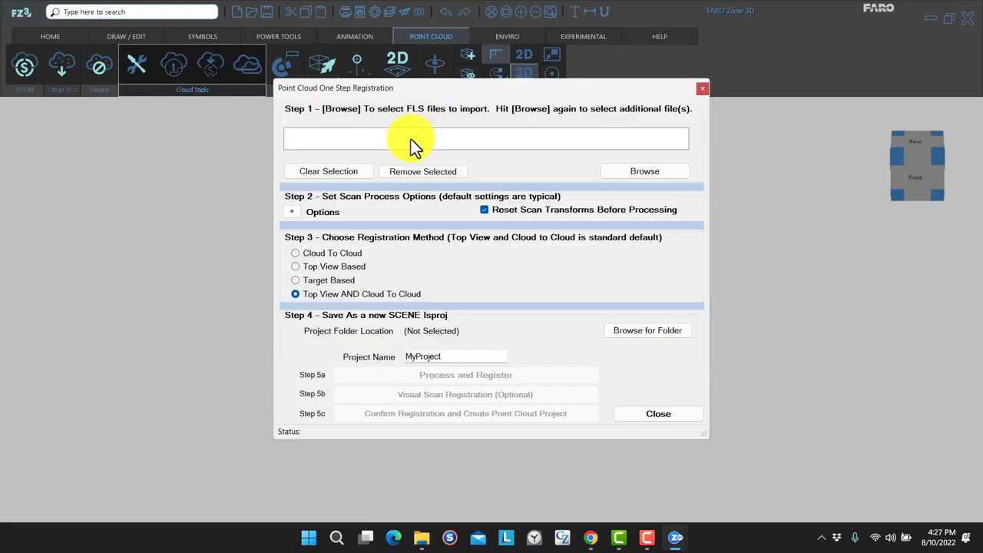
{"action": "left_click", "coordinate": [652, 171]}
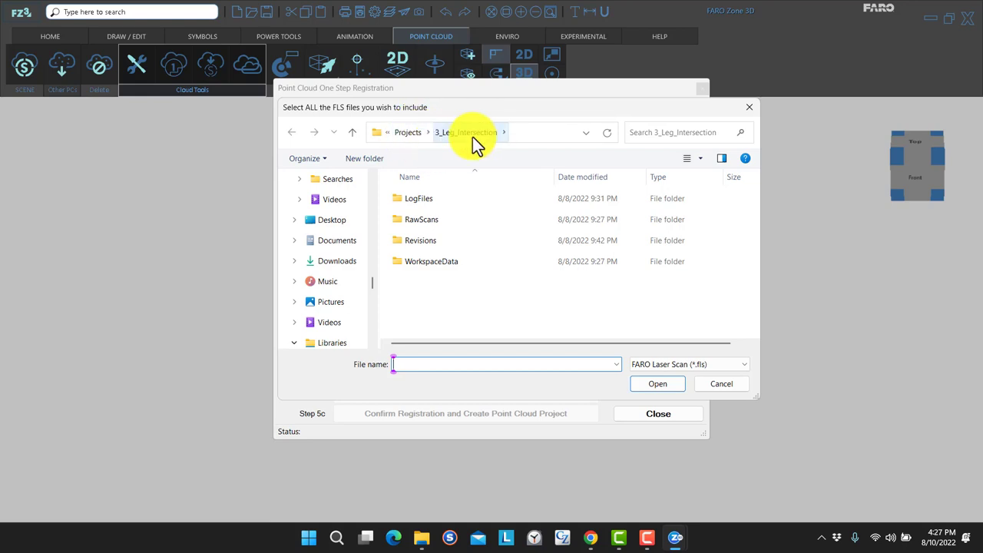
Select 2022_0714_1255_PMB_INT001.fls from D:\FARO\SD Cards\3LegIntColor\Scans\INT001
{"action": "left_click", "coordinate": [412, 135]}
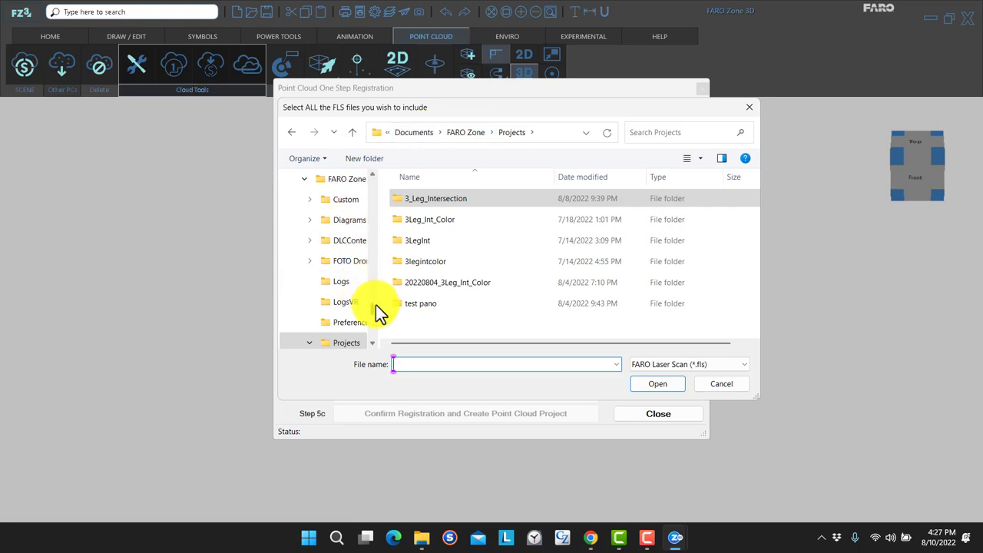
{"action": "scroll", "coordinate": [377, 311], "scroll_direction": "down", "scroll_amount": 4}
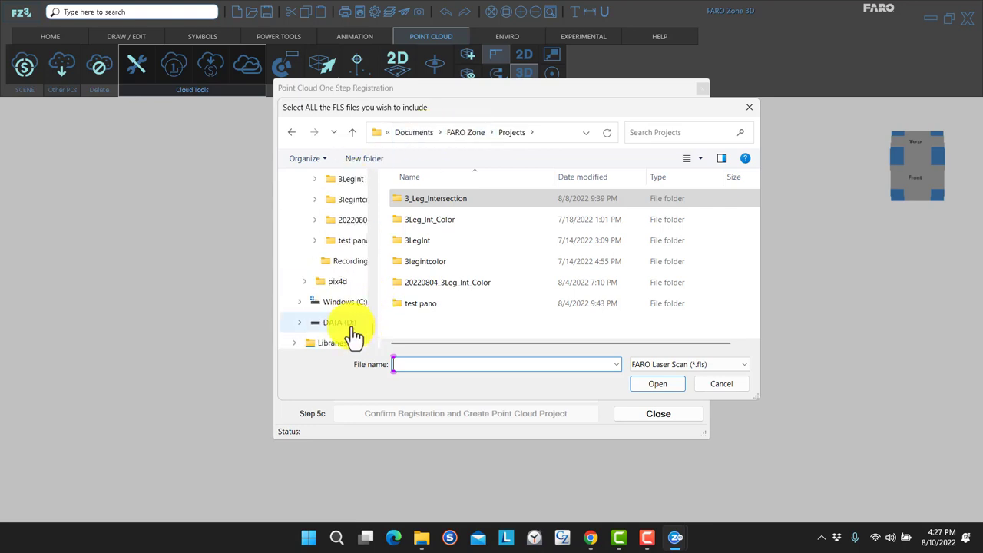
{"action": "left_click", "coordinate": [351, 326]}
{"action": "double_click", "coordinate": [427, 197]}
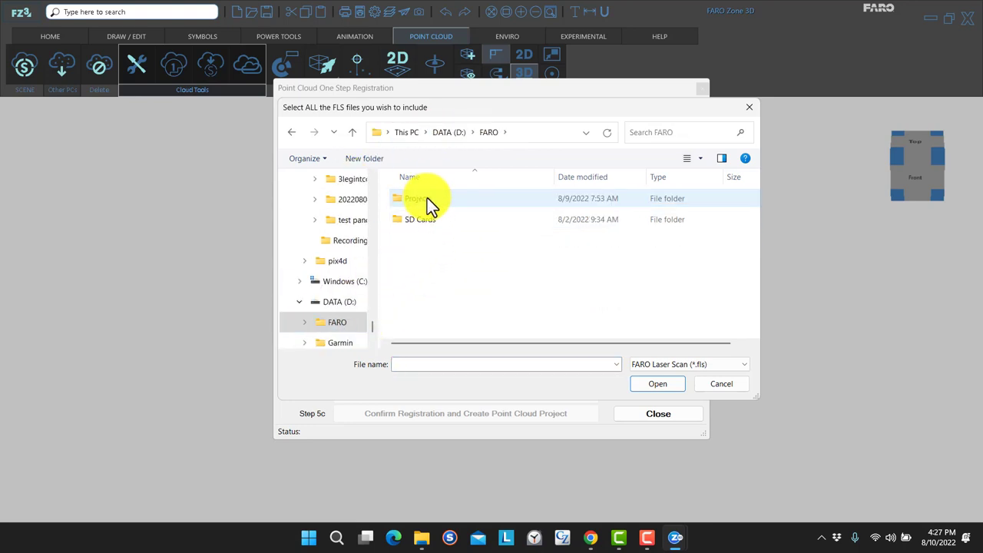
{"action": "double_click", "coordinate": [428, 218]}
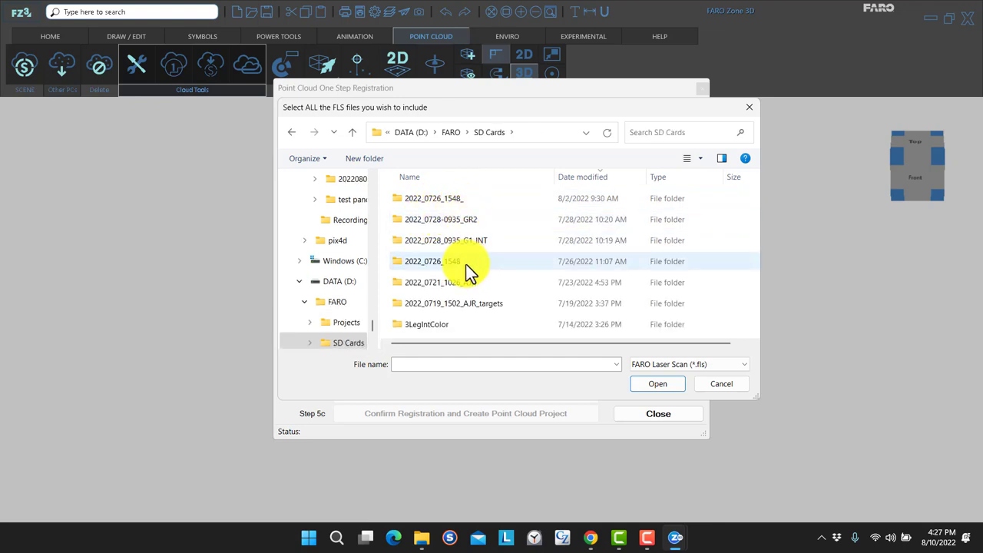
{"action": "double_click", "coordinate": [427, 320]}
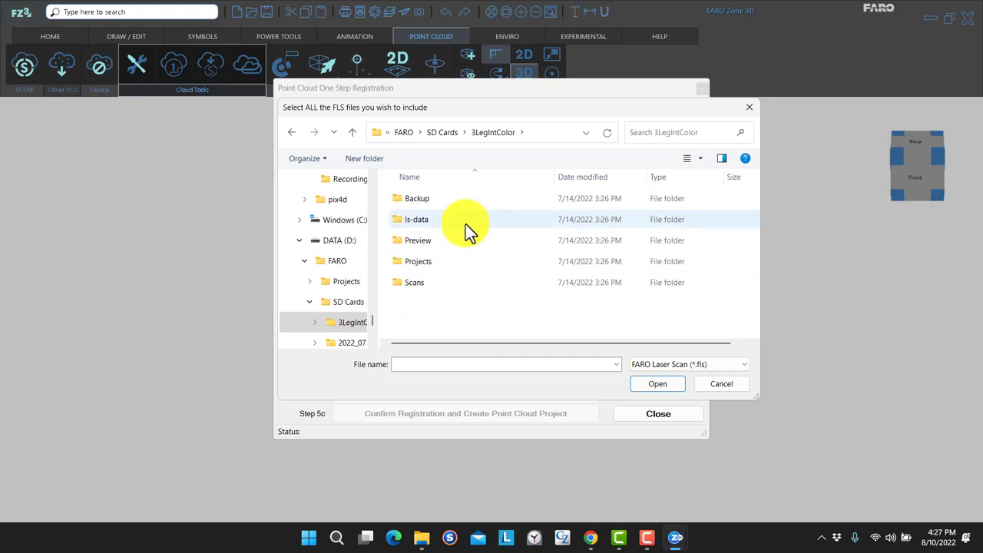
{"action": "double_click", "coordinate": [448, 282]}
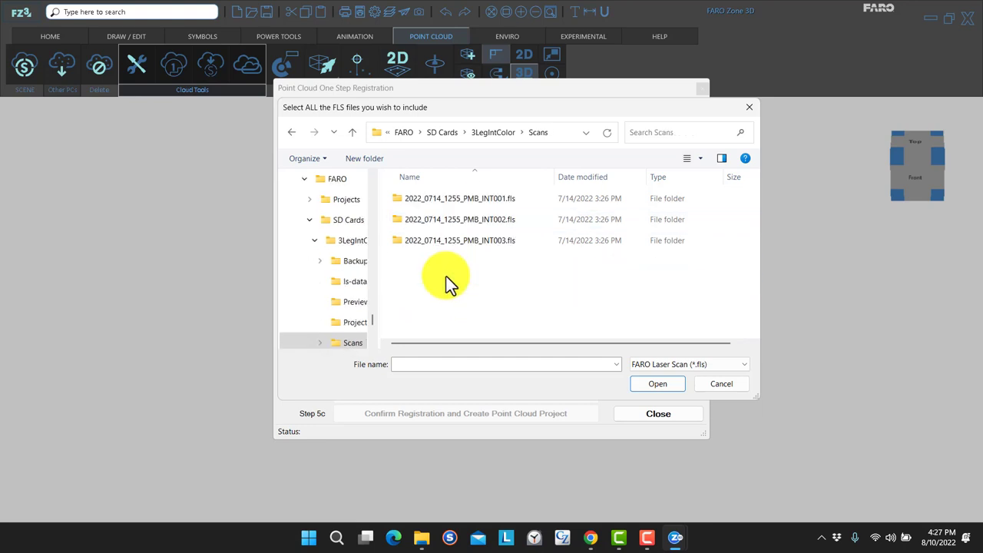
{"action": "double_click", "coordinate": [464, 198]}
{"action": "left_click", "coordinate": [469, 218]}
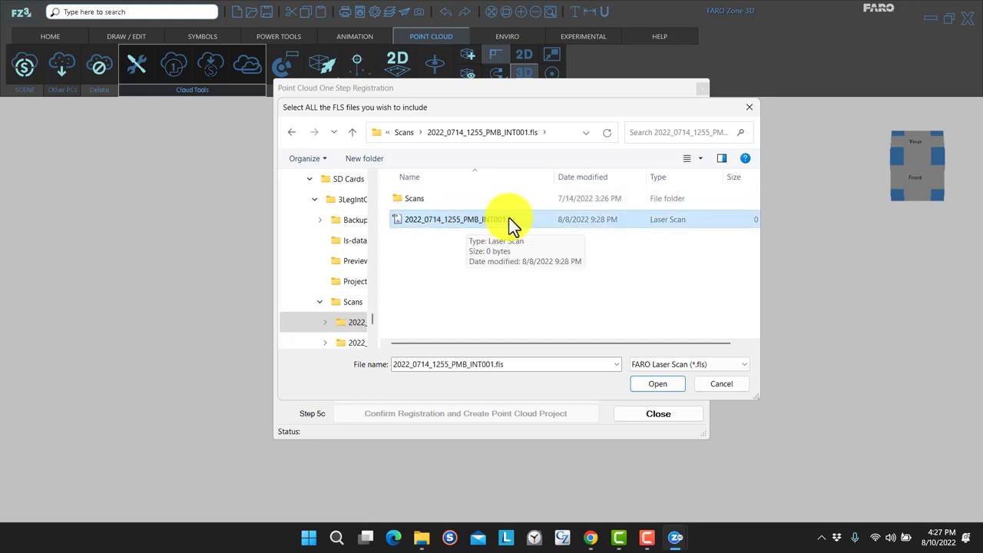
Confirm the INT001 scan and add the INT002 .fls scan to the import list
{"action": "left_click", "coordinate": [663, 382]}
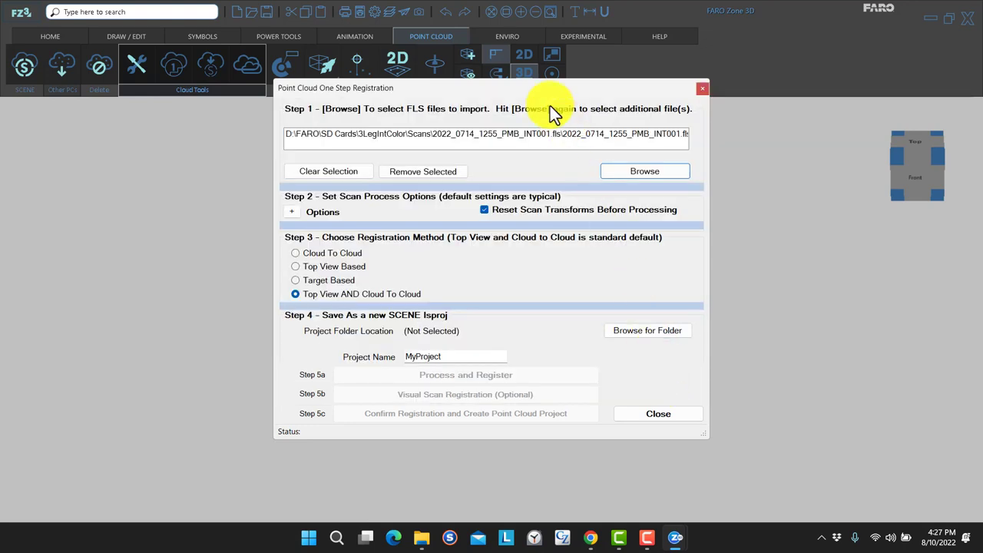
{"action": "left_click", "coordinate": [656, 175]}
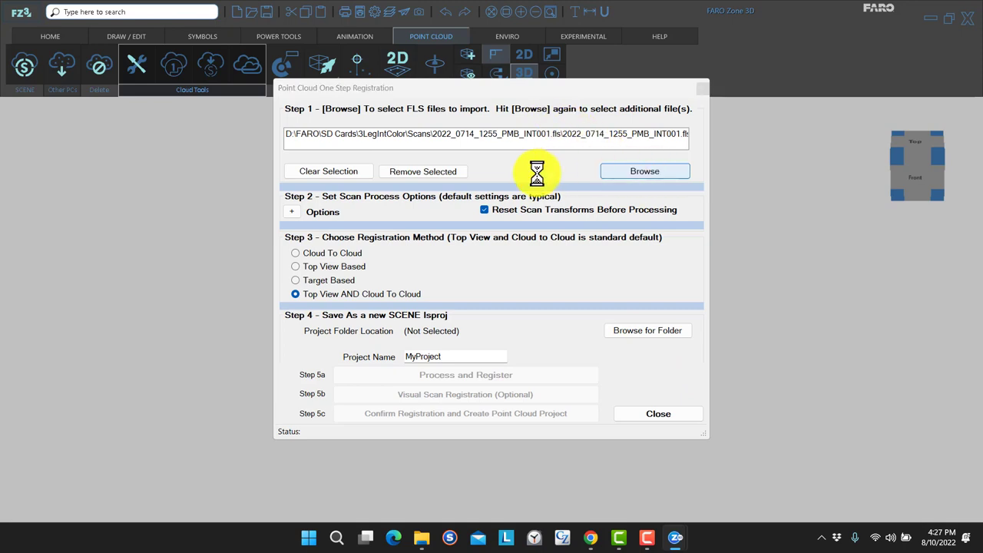
{"action": "left_click", "coordinate": [412, 132]}
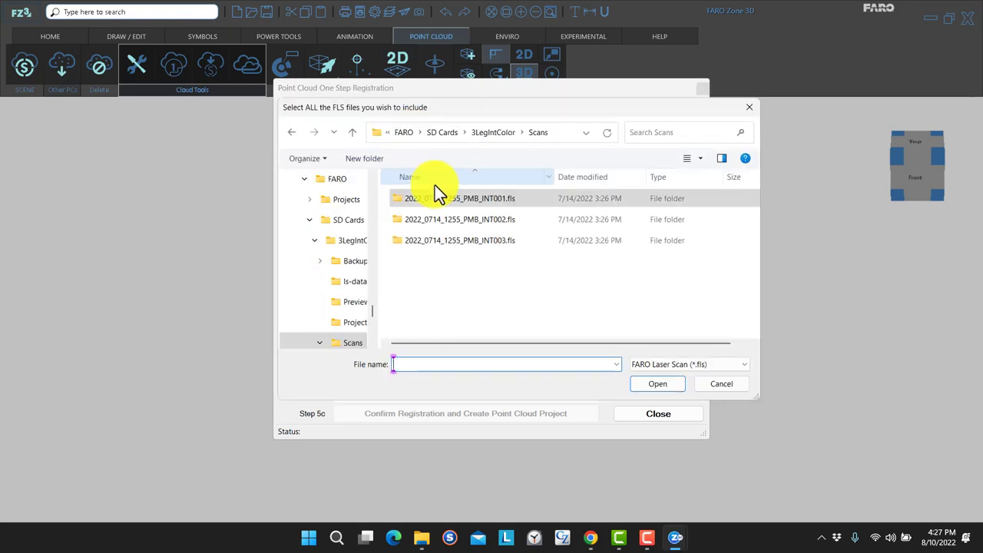
{"action": "double_click", "coordinate": [470, 220]}
{"action": "left_click", "coordinate": [465, 220]}
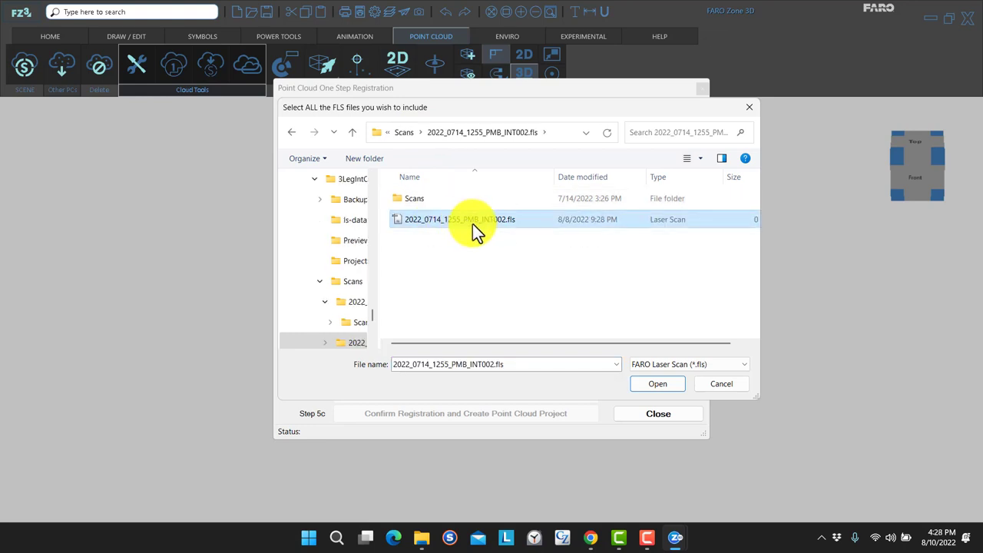
{"action": "left_click", "coordinate": [660, 389]}
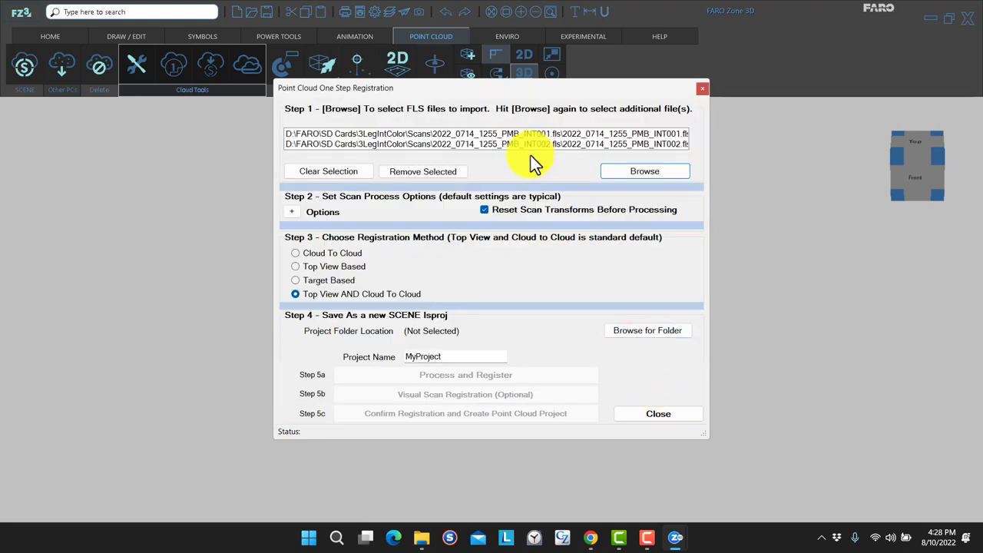
Add the INT003 .fls scan from the Scans folder to the import list
{"action": "left_click", "coordinate": [625, 168]}
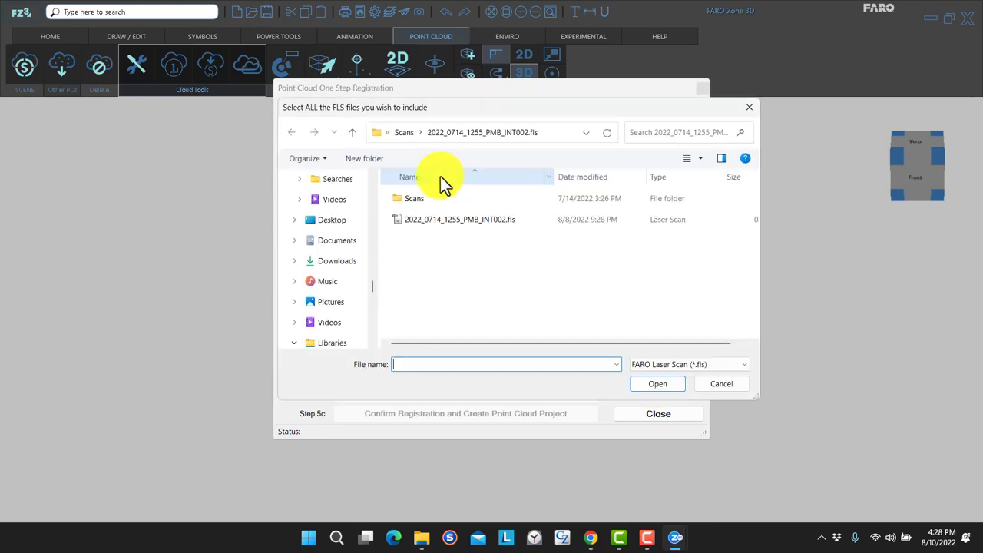
{"action": "left_click", "coordinate": [409, 131]}
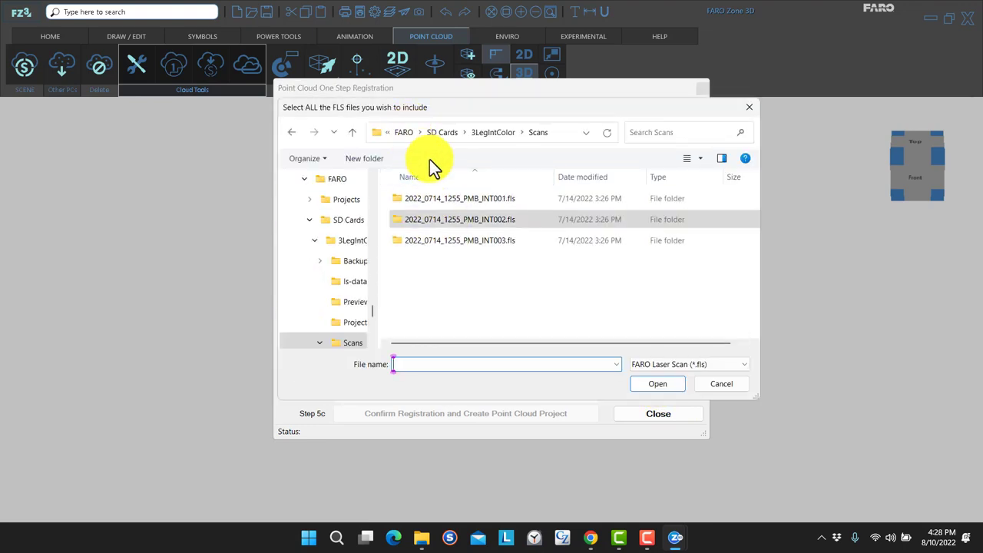
{"action": "double_click", "coordinate": [472, 239]}
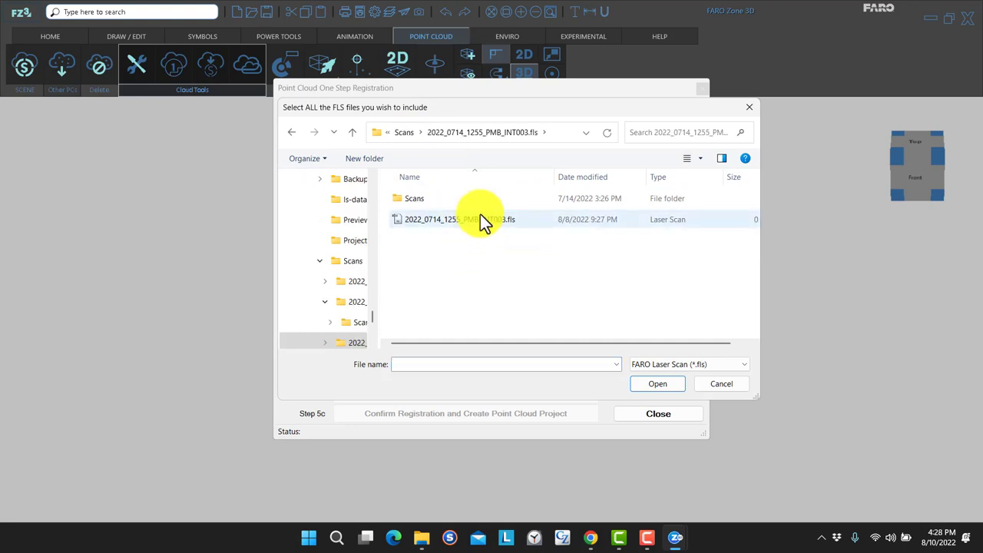
{"action": "double_click", "coordinate": [480, 216]}
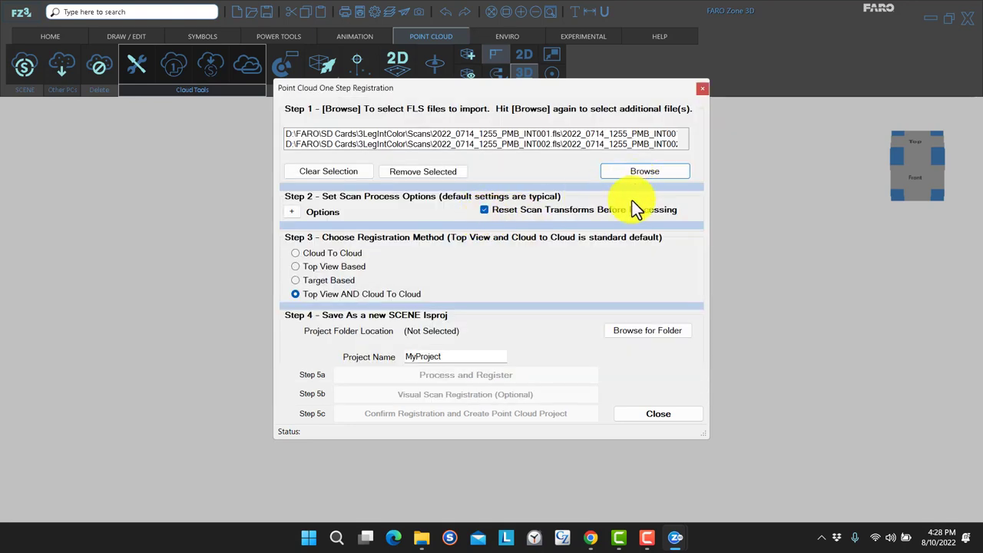
In the Step 2 processing options, turn off Edge Artifact Filter and turn on Stray Filter
{"action": "left_click", "coordinate": [297, 210]}
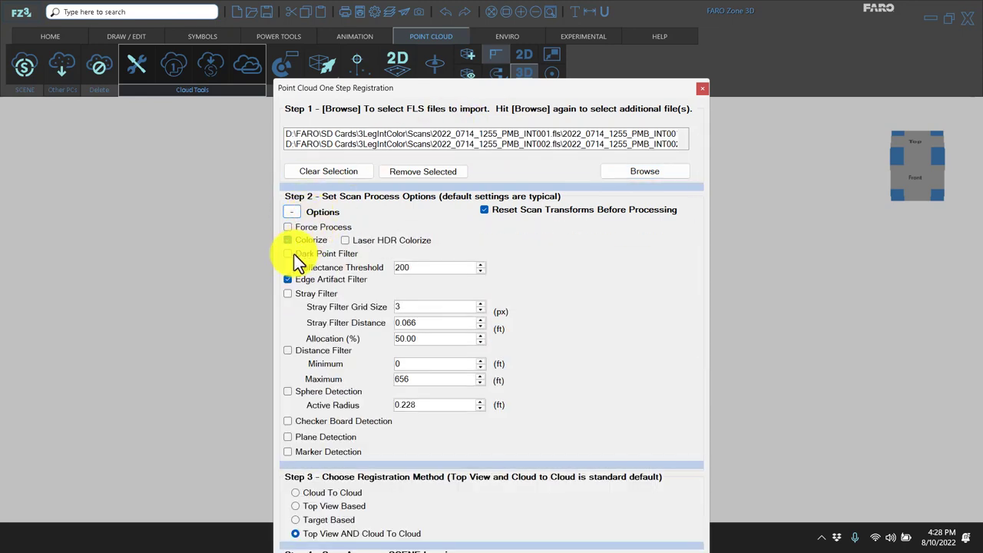
{"action": "left_click", "coordinate": [288, 280]}
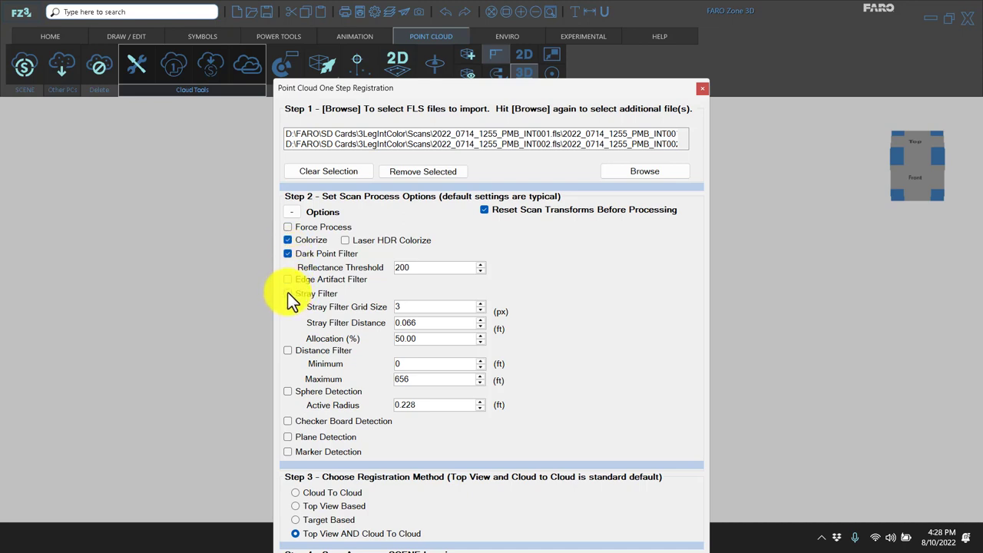
{"action": "left_click", "coordinate": [287, 293]}
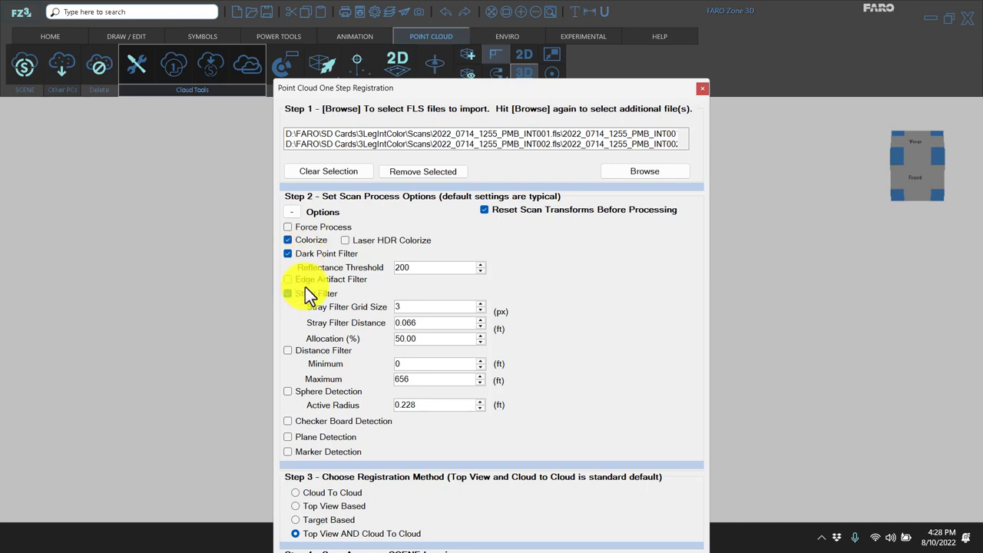
{"action": "left_click", "coordinate": [293, 211]}
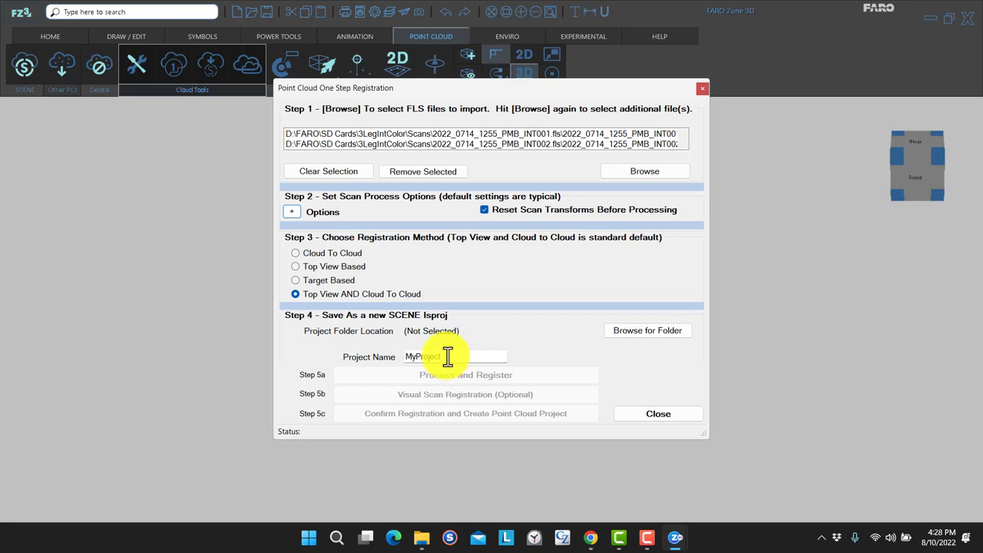
Name the registration project 3LegIntTest
{"action": "left_click_drag", "start_coordinate": [445, 358], "coordinate": [365, 354]}
{"action": "type", "text": "3Le"}
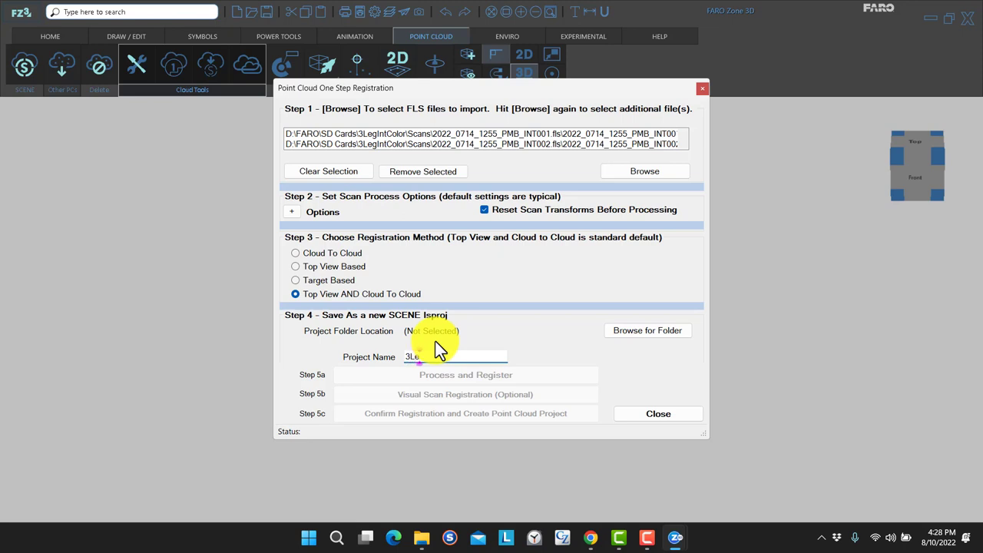
{"action": "type", "text": "gIntTestC"}
{"action": "left_click_drag", "start_coordinate": [461, 353], "coordinate": [402, 343]}
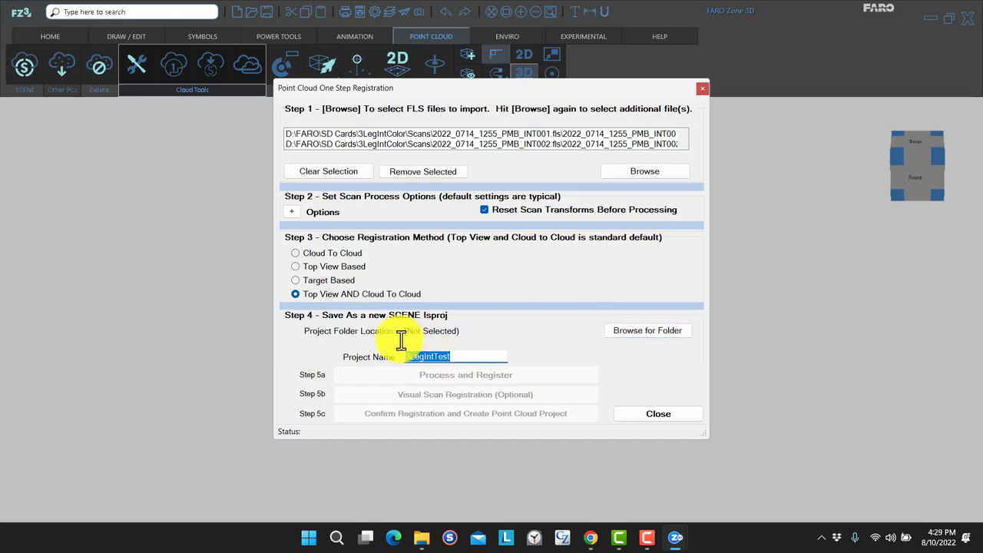
Browse the project save location to Documents\FARO Zone\Projects
{"action": "left_click", "coordinate": [637, 333]}
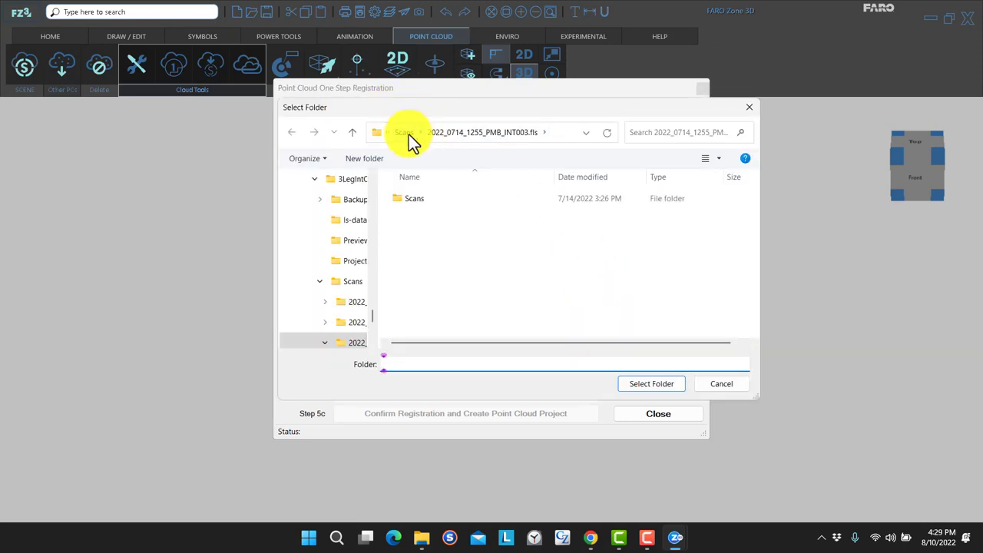
{"action": "scroll", "coordinate": [372, 212], "scroll_direction": "up", "scroll_amount": 3}
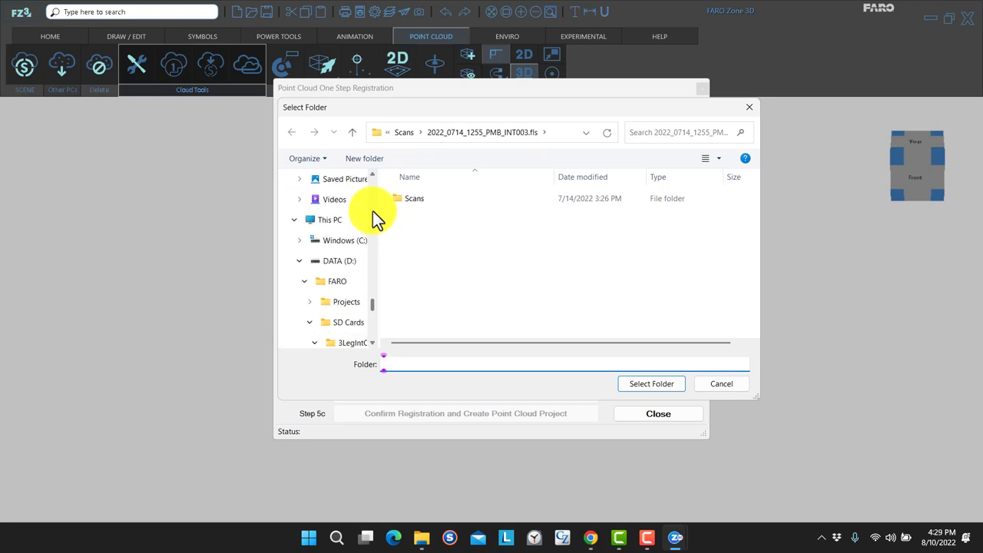
{"action": "scroll", "coordinate": [371, 222], "scroll_direction": "up", "scroll_amount": 3}
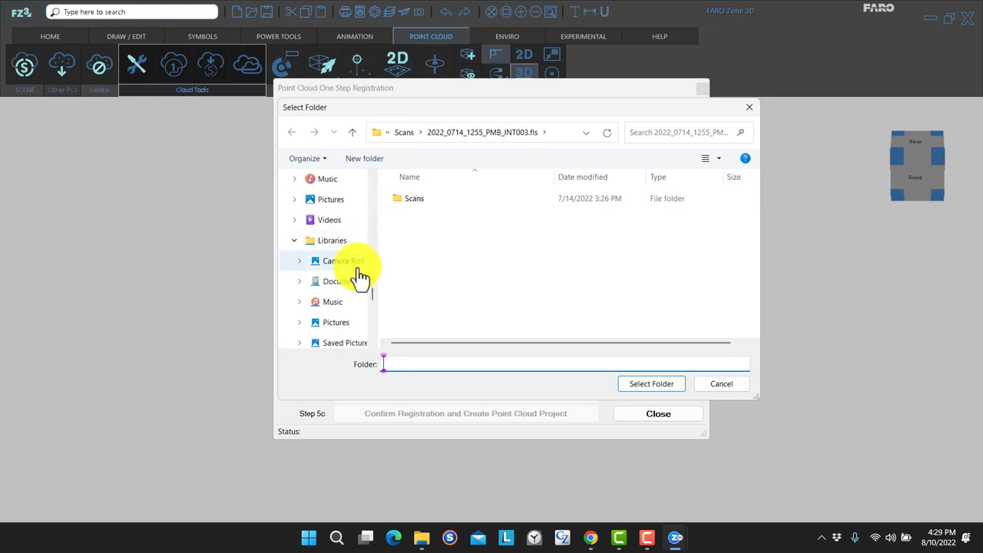
{"action": "left_click", "coordinate": [354, 283]}
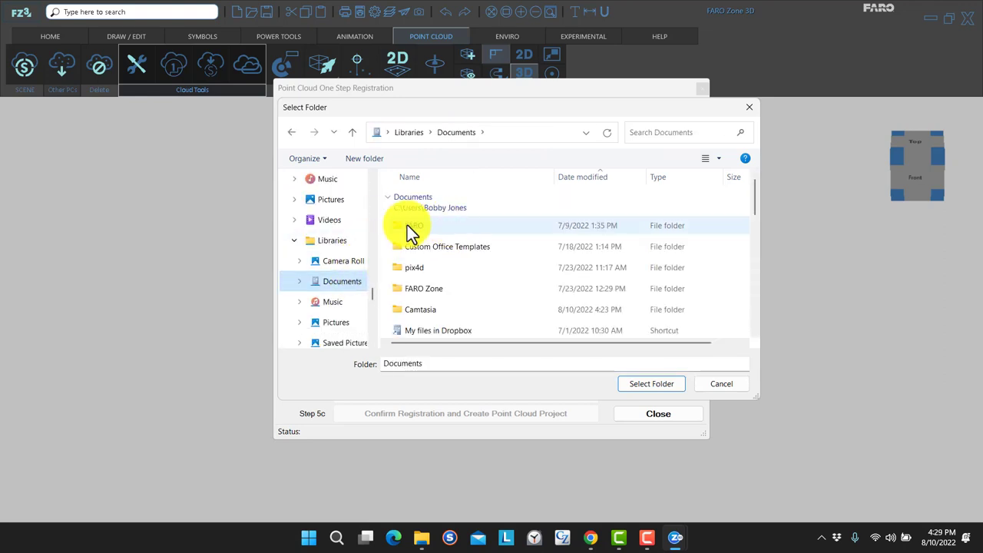
{"action": "double_click", "coordinate": [442, 289]}
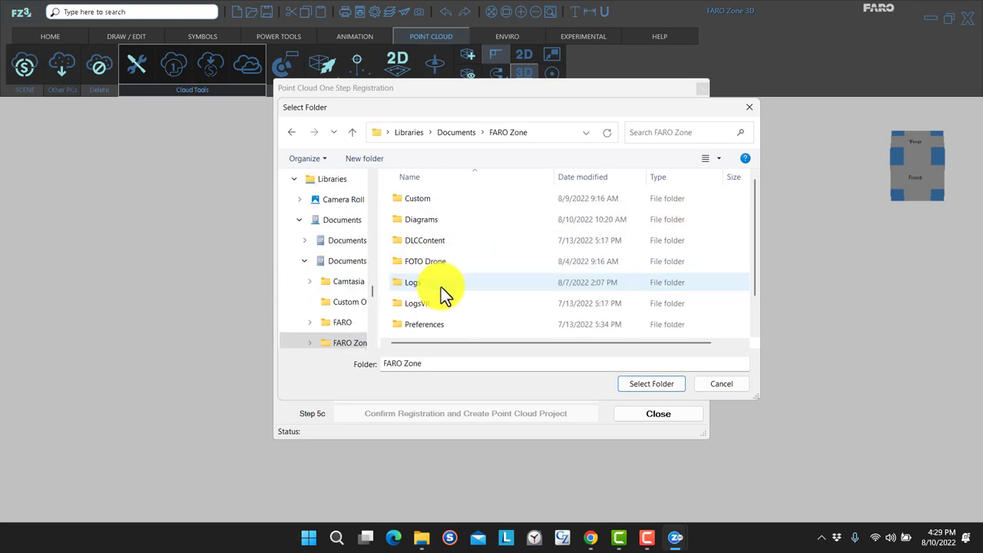
{"action": "scroll", "coordinate": [440, 307], "scroll_direction": "down", "scroll_amount": 1}
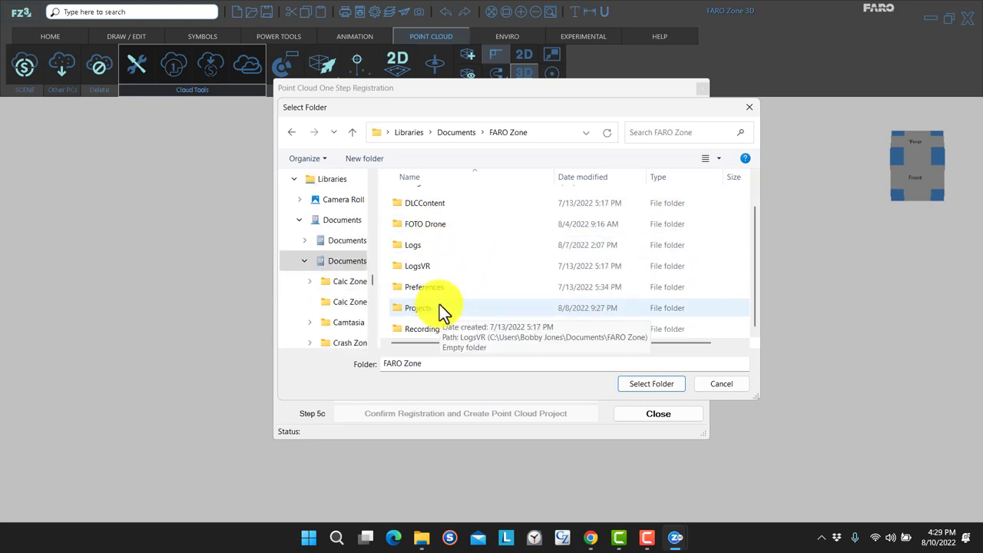
{"action": "double_click", "coordinate": [439, 307]}
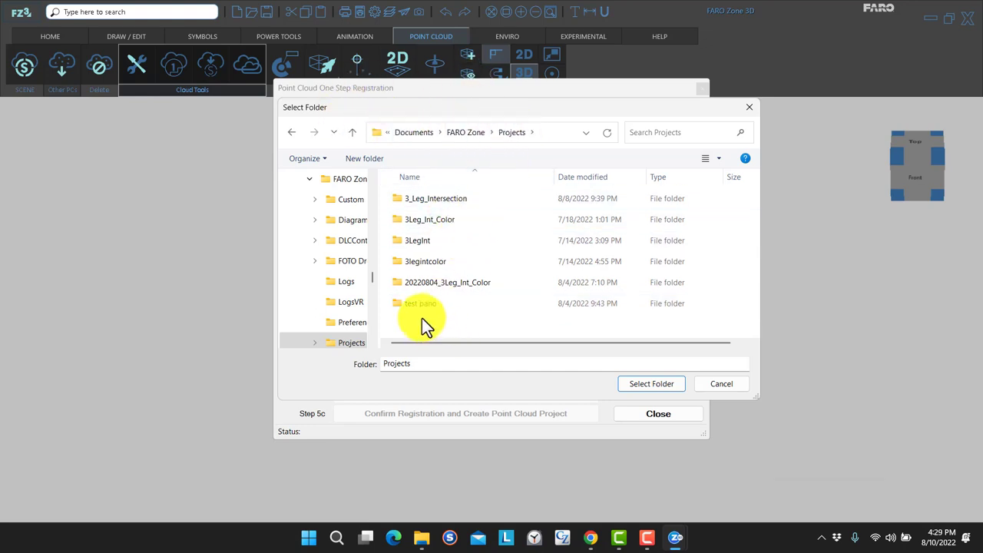
Create a new 3LegIntTest folder in Projects and select it as the project folder
{"action": "left_click", "coordinate": [373, 157]}
{"action": "type", "text": "3LegIntTest"}
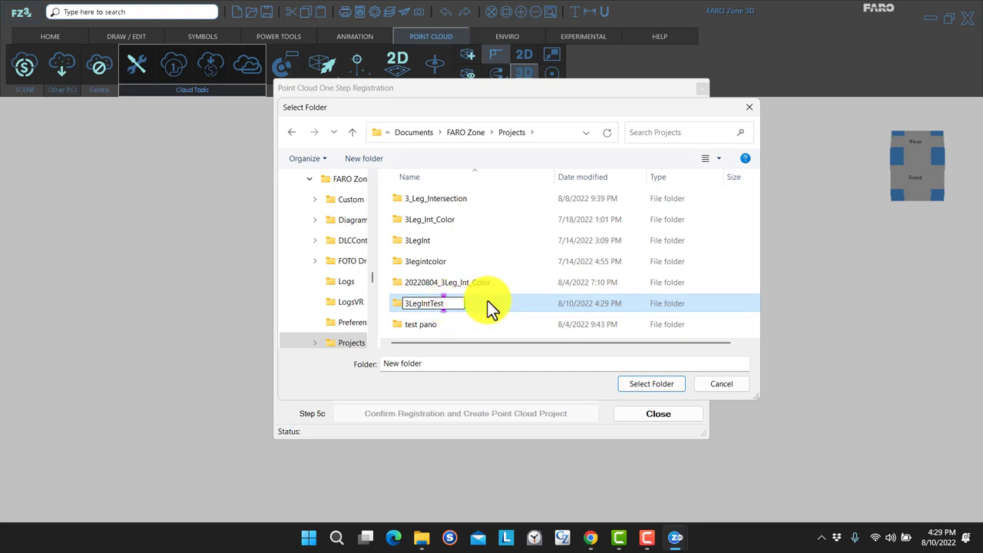
{"action": "left_click", "coordinate": [479, 302]}
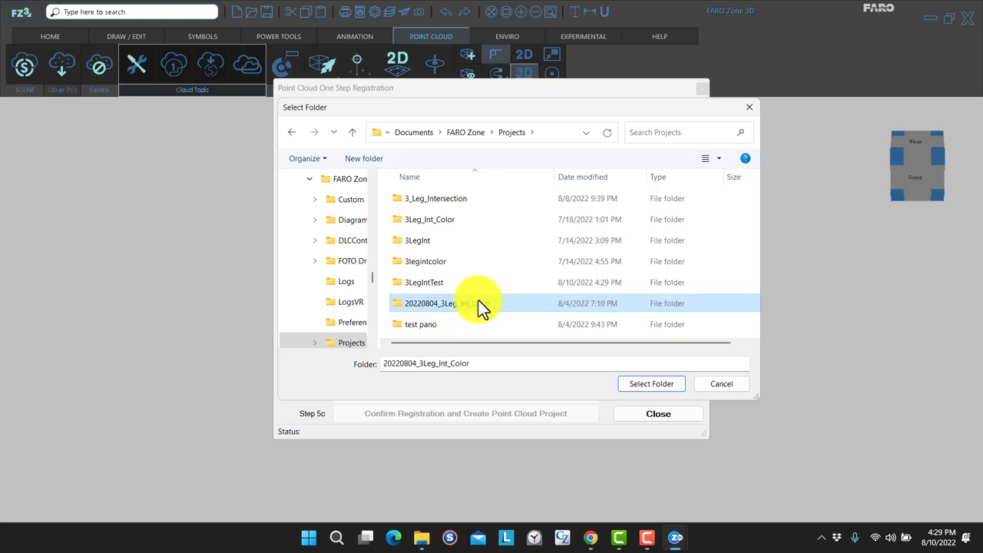
{"action": "left_click", "coordinate": [460, 284]}
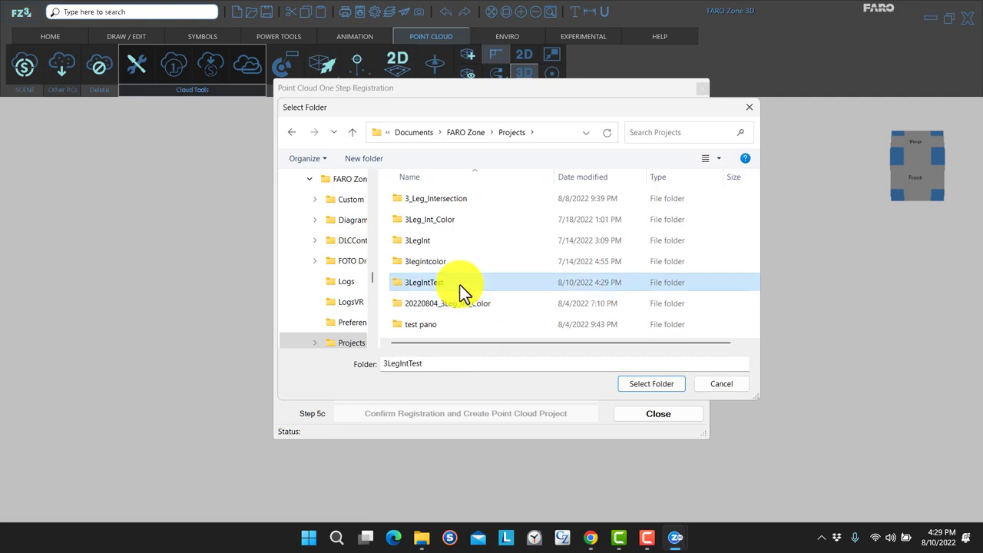
{"action": "double_click", "coordinate": [460, 285]}
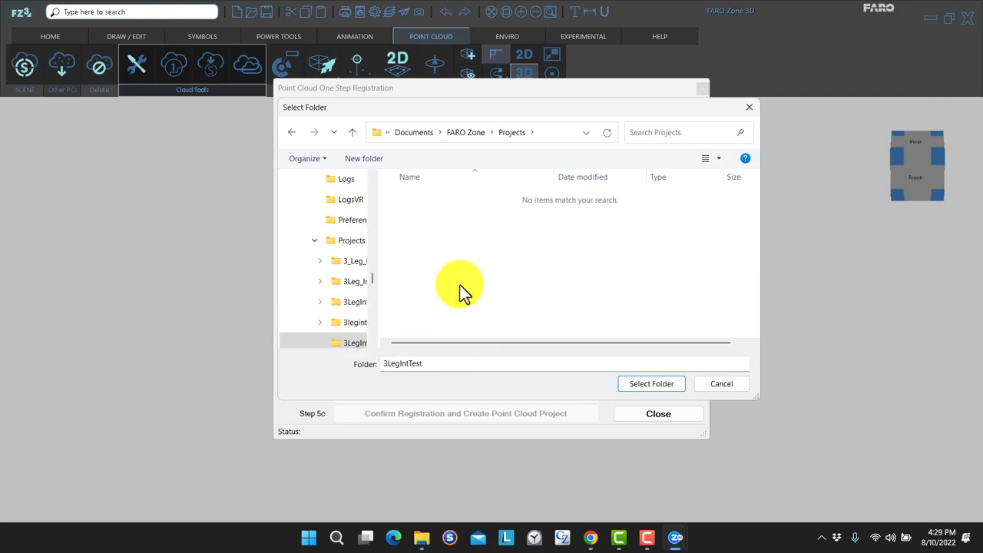
{"action": "left_click", "coordinate": [641, 383]}
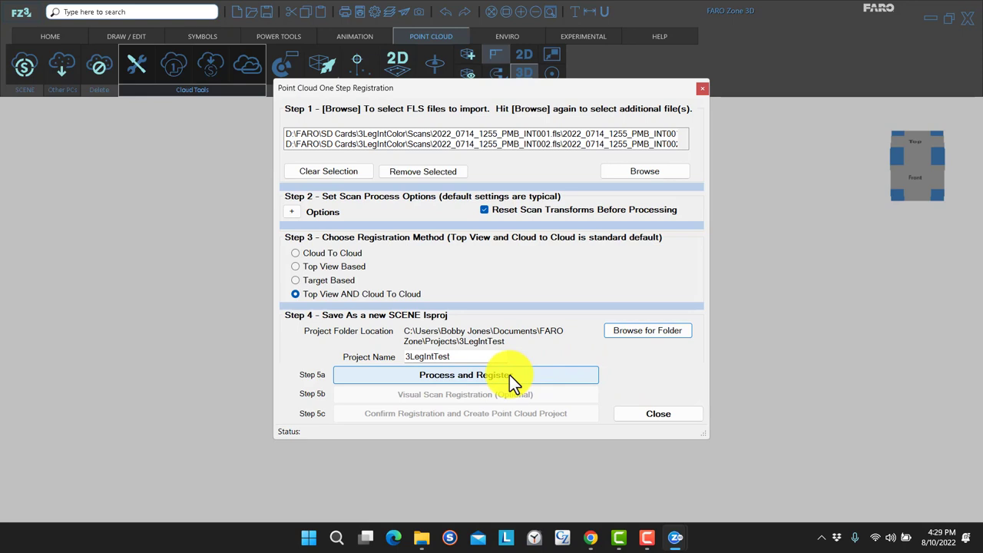
Run Process and Register (Step 5a) and confirm the lengthy registration prompt
{"action": "left_click", "coordinate": [510, 374]}
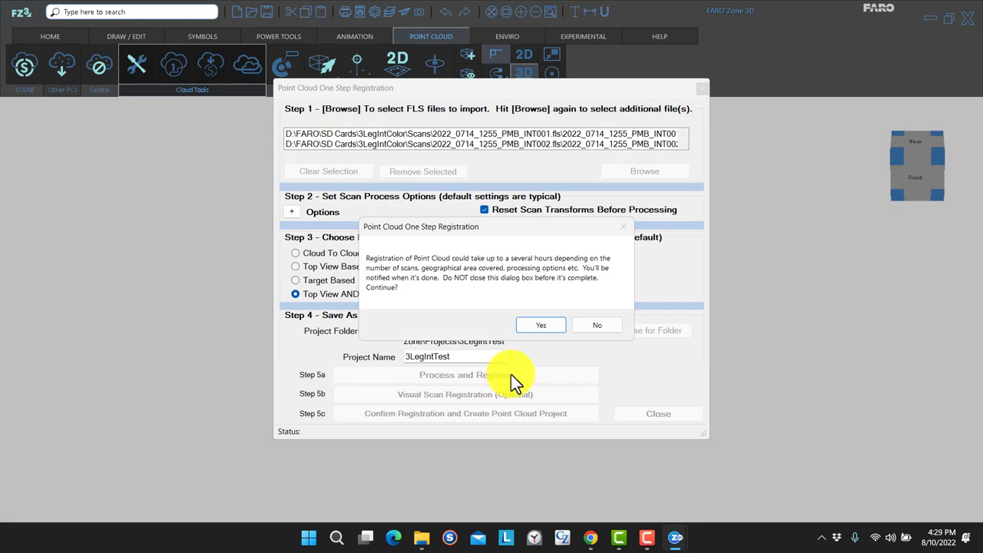
{"action": "left_click", "coordinate": [551, 326]}
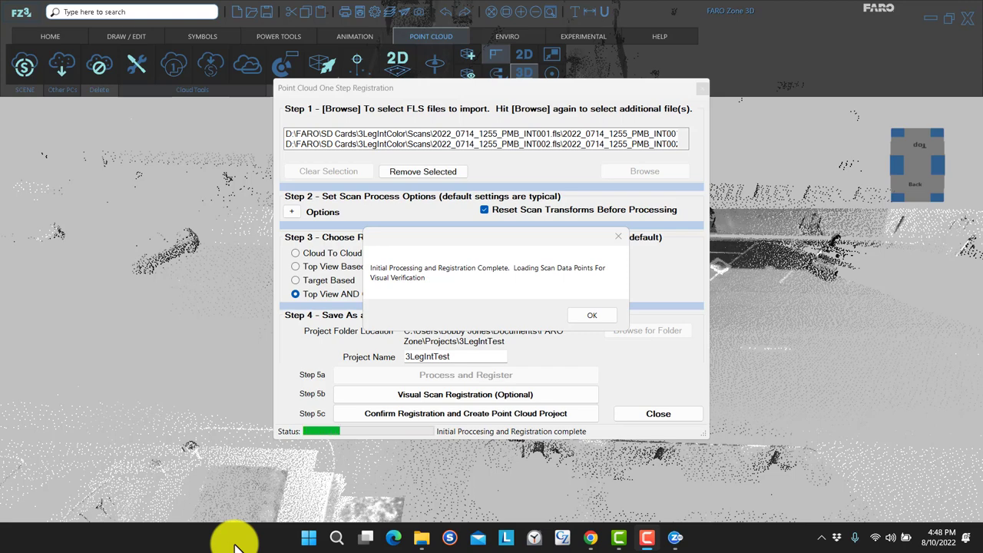
Confirm the registration, create the point cloud project, and close the window to load the cloud
{"action": "left_click", "coordinate": [587, 316]}
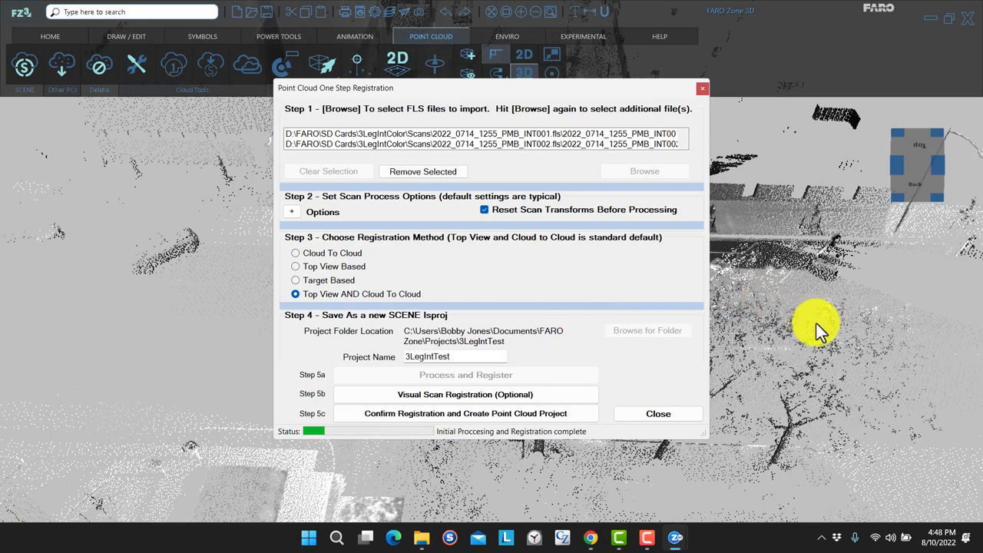
{"action": "mouse_move", "coordinate": [825, 325]}
{"action": "left_mouse_down"}
{"action": "mouse_move", "coordinate": [804, 328]}
{"action": "mouse_move", "coordinate": [784, 312]}
{"action": "mouse_move", "coordinate": [854, 325]}
{"action": "mouse_move", "coordinate": [843, 323]}
{"action": "left_mouse_up"}
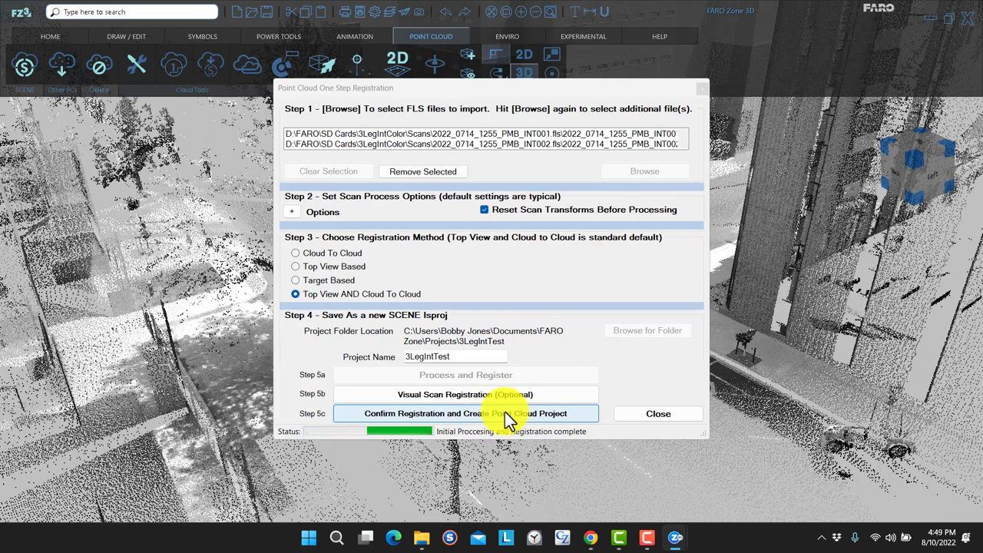
{"action": "left_click", "coordinate": [505, 412]}
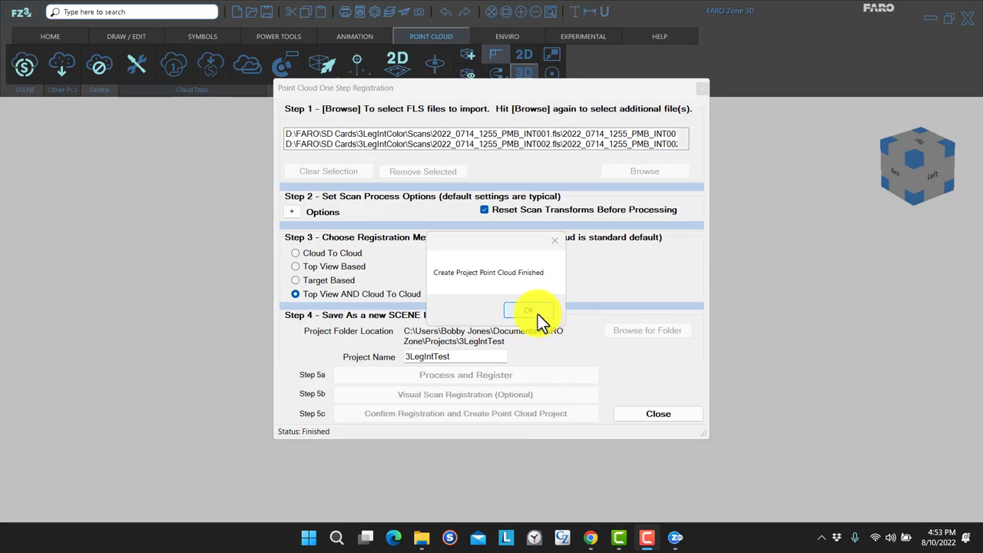
{"action": "left_click", "coordinate": [538, 314]}
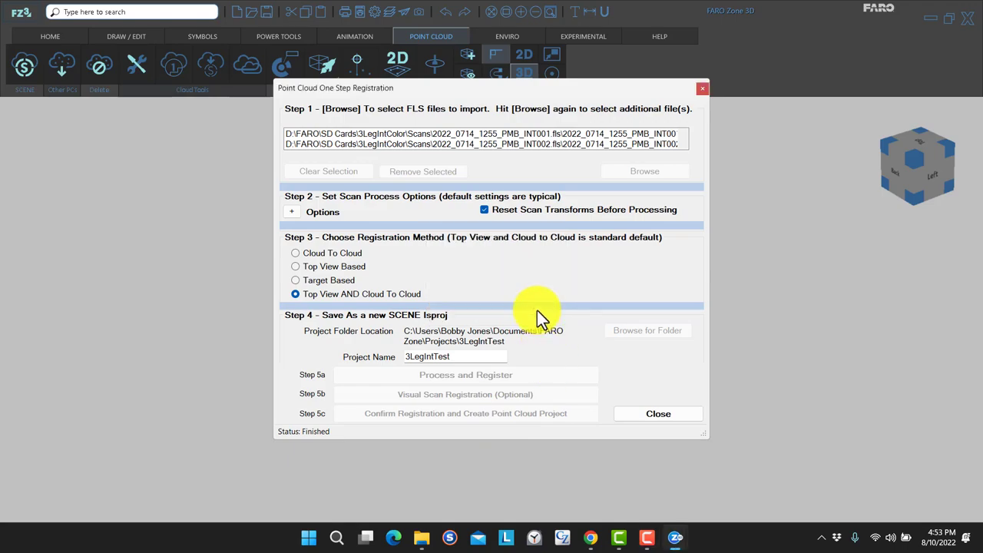
{"action": "left_click", "coordinate": [646, 417]}
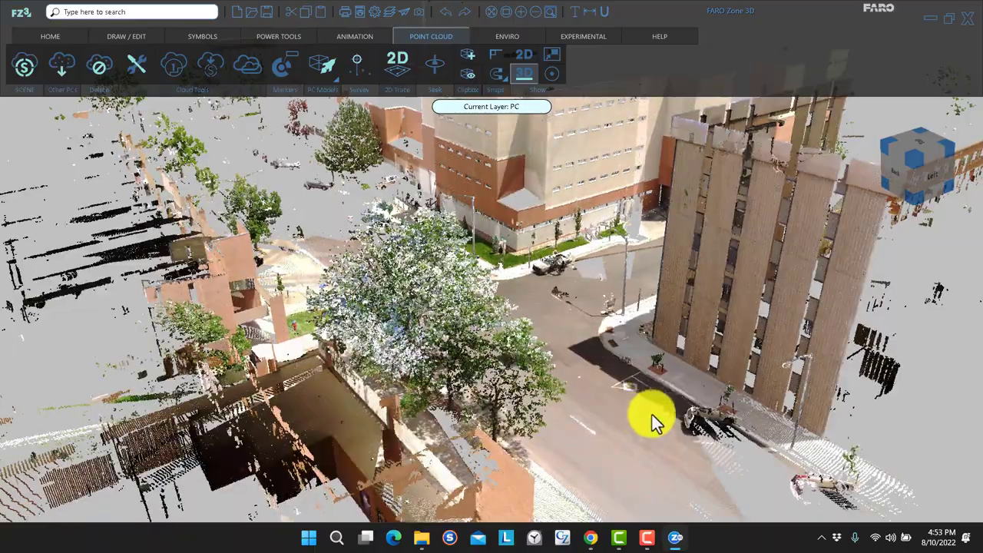
Zoom in and out on the colorized point cloud to close in on the intersection corner
{"action": "scroll", "coordinate": [759, 395], "scroll_direction": "up", "scroll_amount": 5}
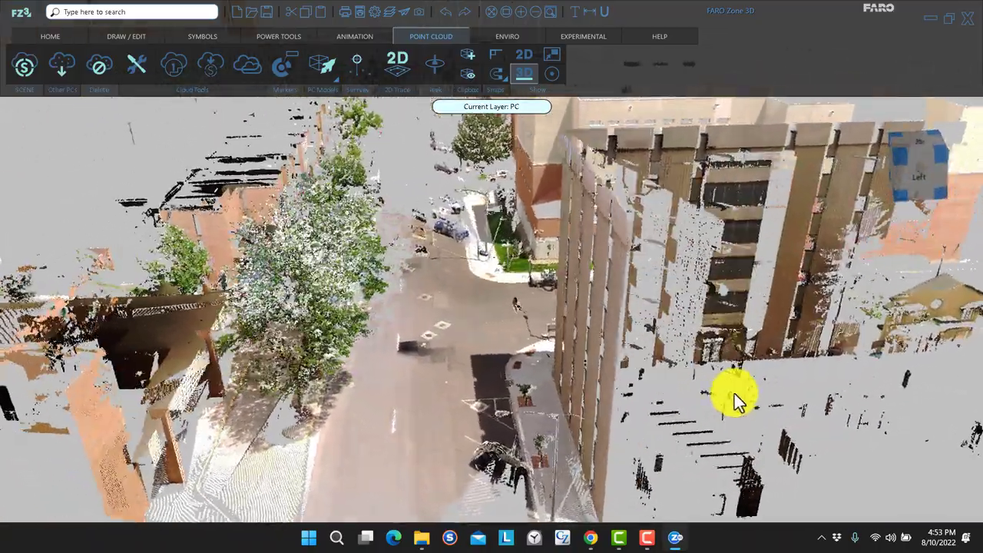
{"action": "scroll", "coordinate": [734, 397], "scroll_direction": "up", "scroll_amount": 3}
{"action": "scroll", "coordinate": [734, 396], "scroll_direction": "down", "scroll_amount": 3}
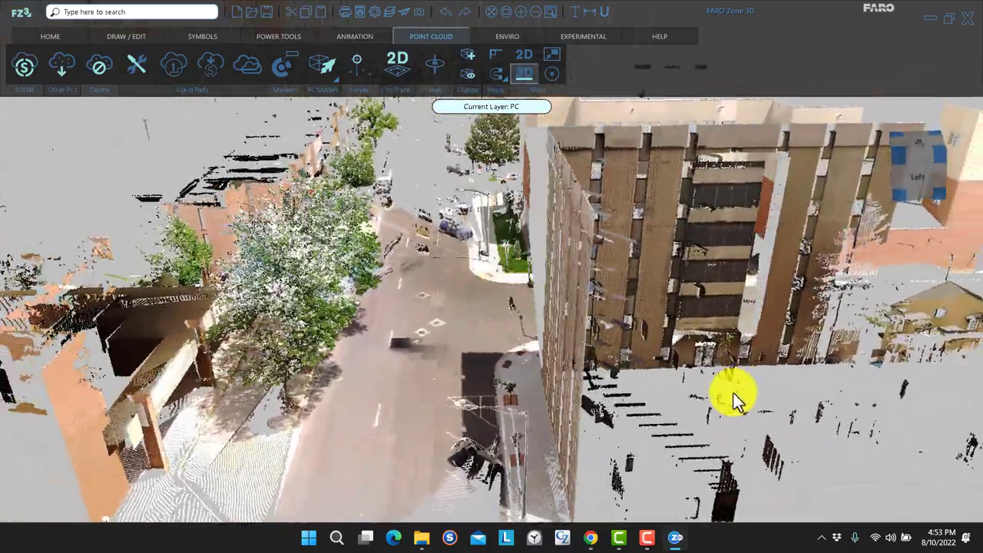
{"action": "scroll", "coordinate": [737, 386], "scroll_direction": "up", "scroll_amount": 5}
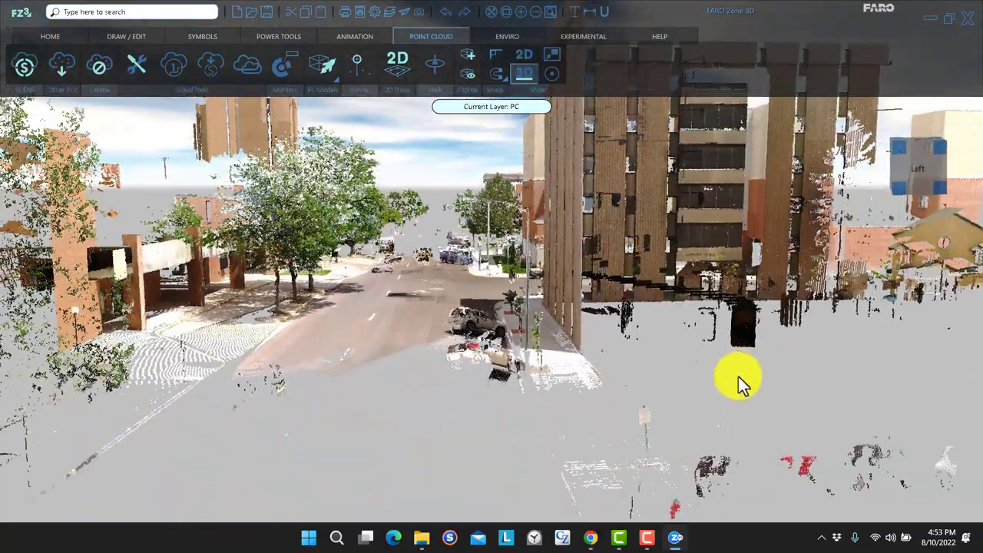
{"action": "scroll", "coordinate": [738, 378], "scroll_direction": "down", "scroll_amount": 5}
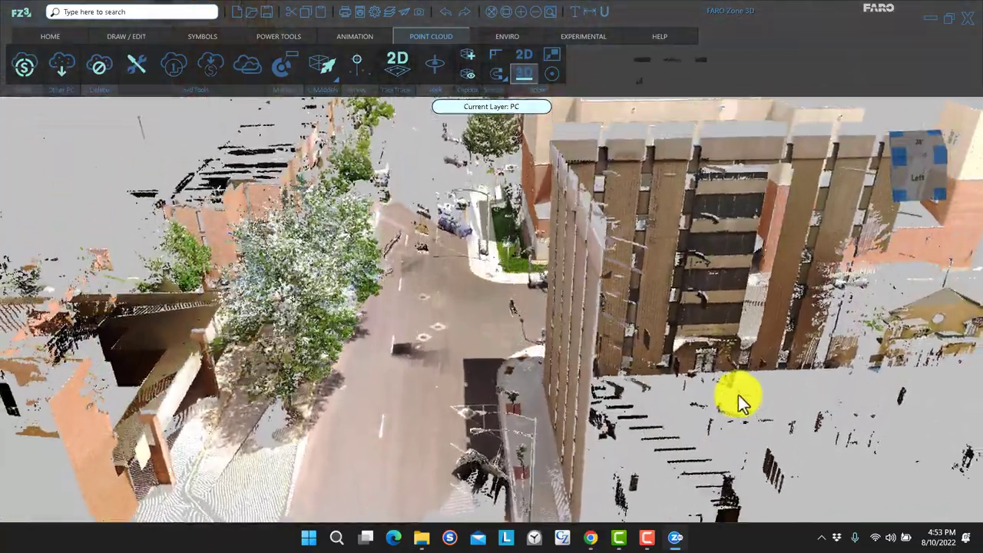
{"action": "scroll", "coordinate": [738, 398], "scroll_direction": "down", "scroll_amount": 2}
{"action": "scroll", "coordinate": [418, 255], "scroll_direction": "up", "scroll_amount": 2}
{"action": "scroll", "coordinate": [418, 255], "scroll_direction": "down", "scroll_amount": 2}
{"action": "scroll", "coordinate": [423, 250], "scroll_direction": "up", "scroll_amount": 4}
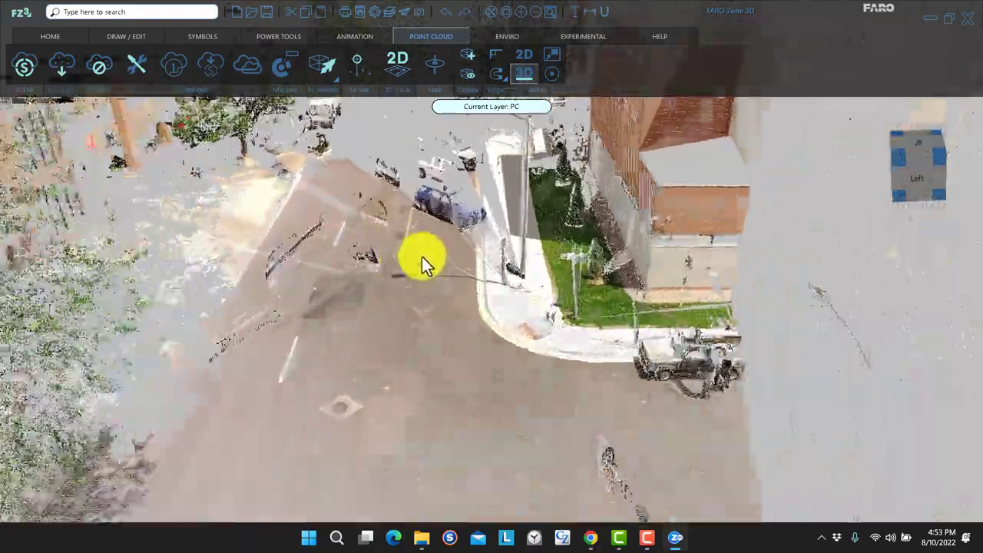
{"action": "scroll", "coordinate": [422, 256], "scroll_direction": "down", "scroll_amount": 2}
{"action": "scroll", "coordinate": [481, 261], "scroll_direction": "up", "scroll_amount": 3}
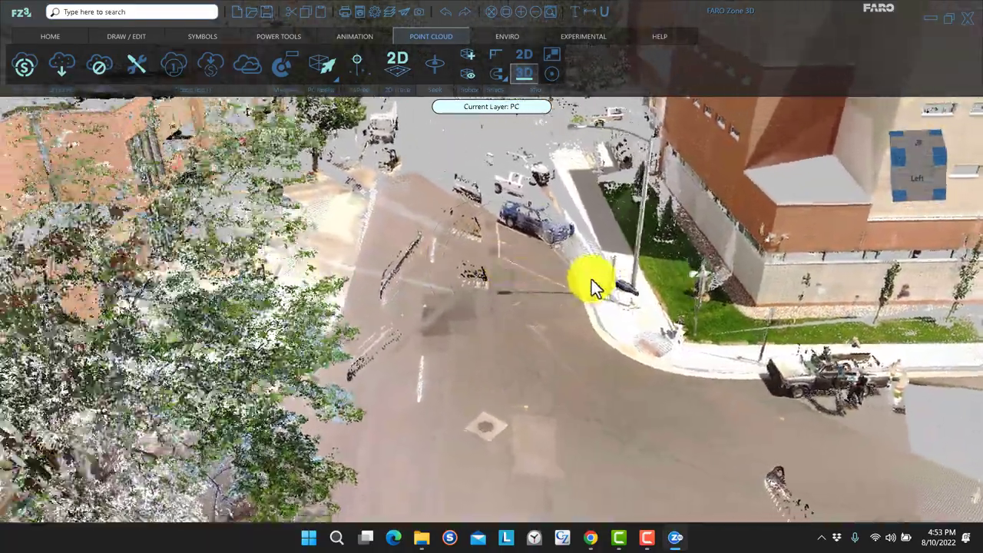
{"action": "scroll", "coordinate": [590, 281], "scroll_direction": "down", "scroll_amount": 2}
{"action": "scroll", "coordinate": [502, 253], "scroll_direction": "up", "scroll_amount": 3}
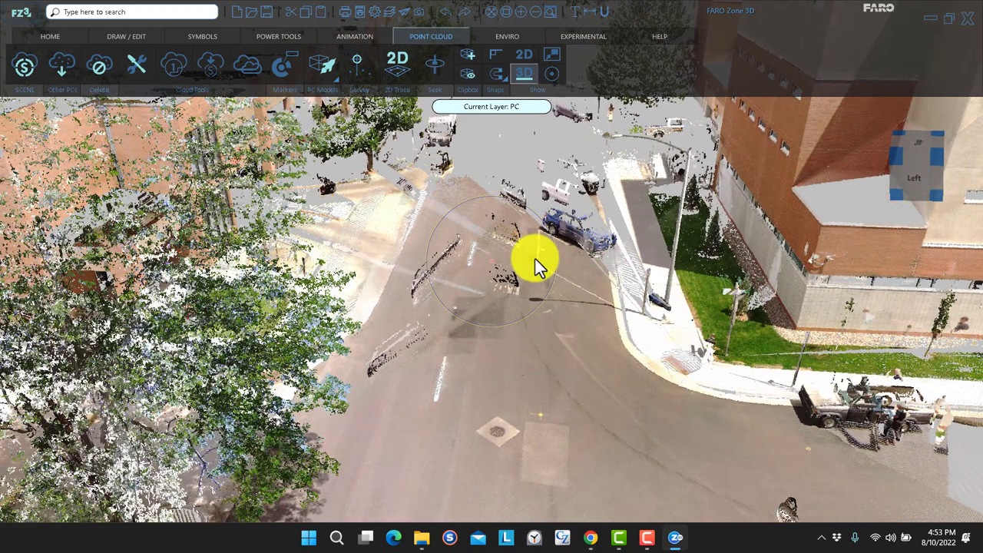
{"action": "scroll", "coordinate": [534, 257], "scroll_direction": "down", "scroll_amount": 2}
{"action": "scroll", "coordinate": [507, 272], "scroll_direction": "up", "scroll_amount": 2}
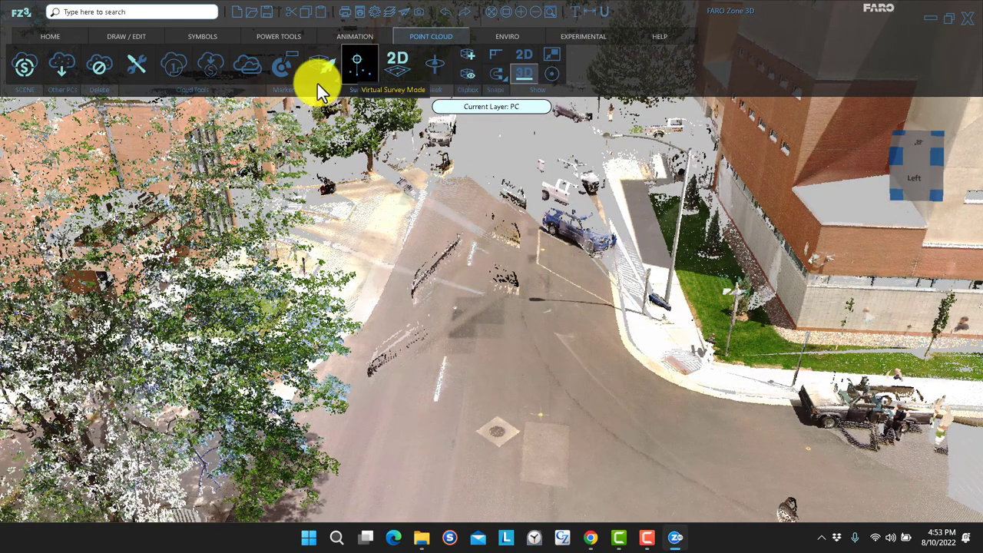
Draw a clipping box on the street with a footprint and a height of about 7.67
{"action": "left_click", "coordinate": [470, 58]}
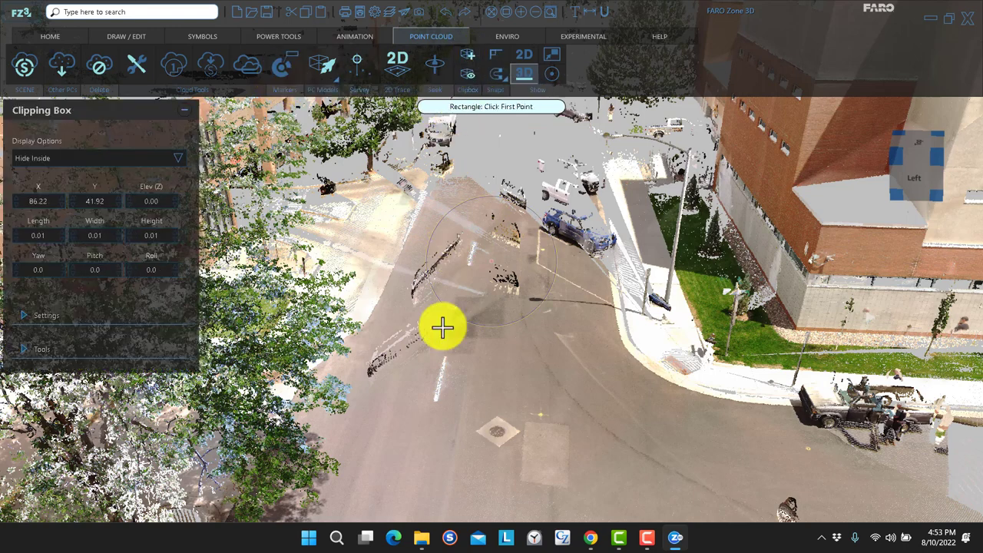
{"action": "left_click", "coordinate": [347, 384]}
{"action": "left_click", "coordinate": [553, 405]}
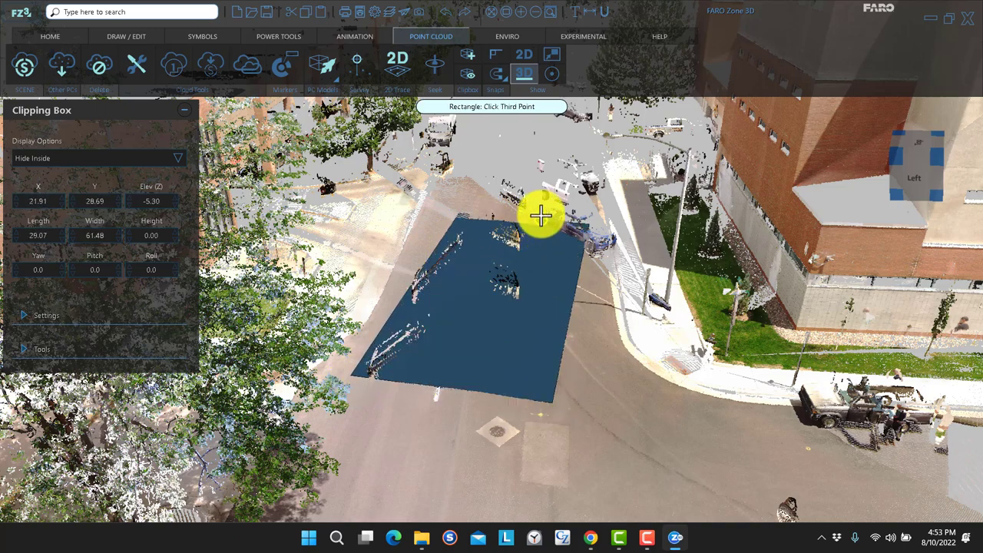
{"action": "left_click", "coordinate": [542, 179]}
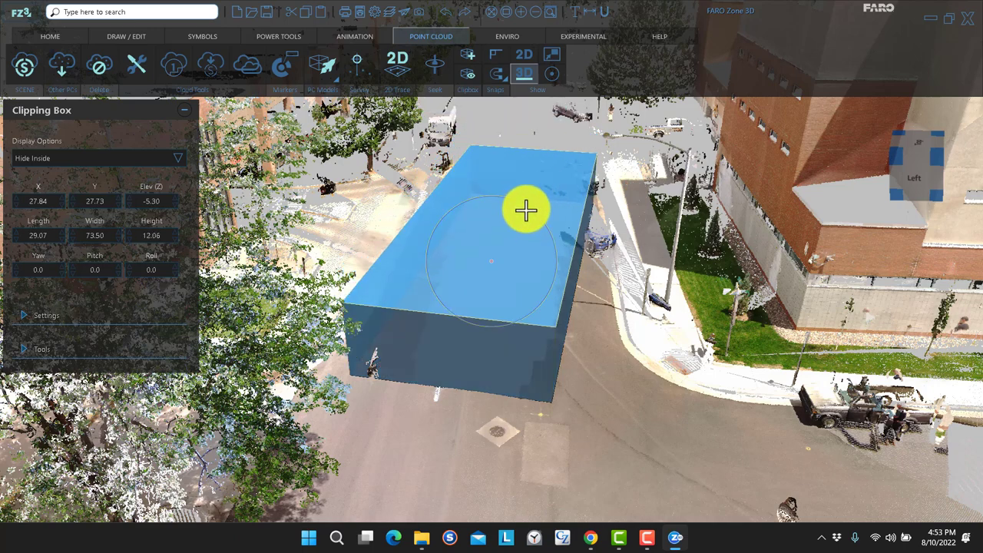
{"action": "left_click", "coordinate": [517, 261]}
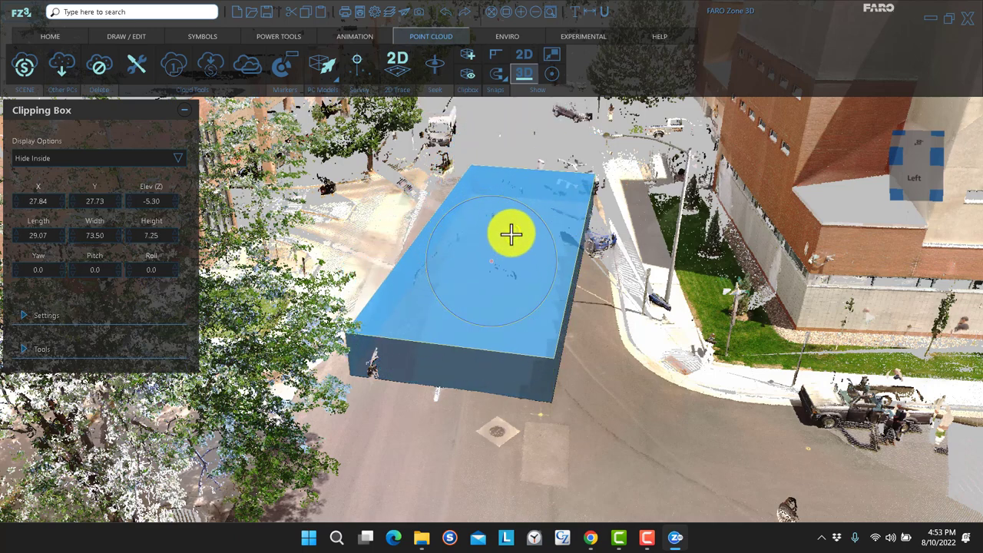
{"action": "left_click", "coordinate": [512, 234]}
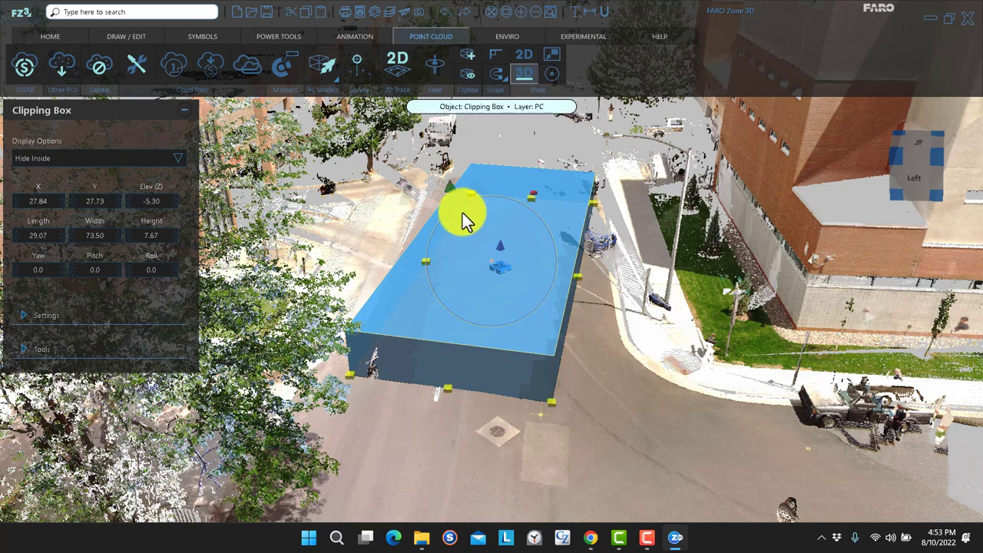
Drag the clipping box's side to resize it to 25.48 by 73.50 by 7.67
{"action": "left_click", "coordinate": [523, 201]}
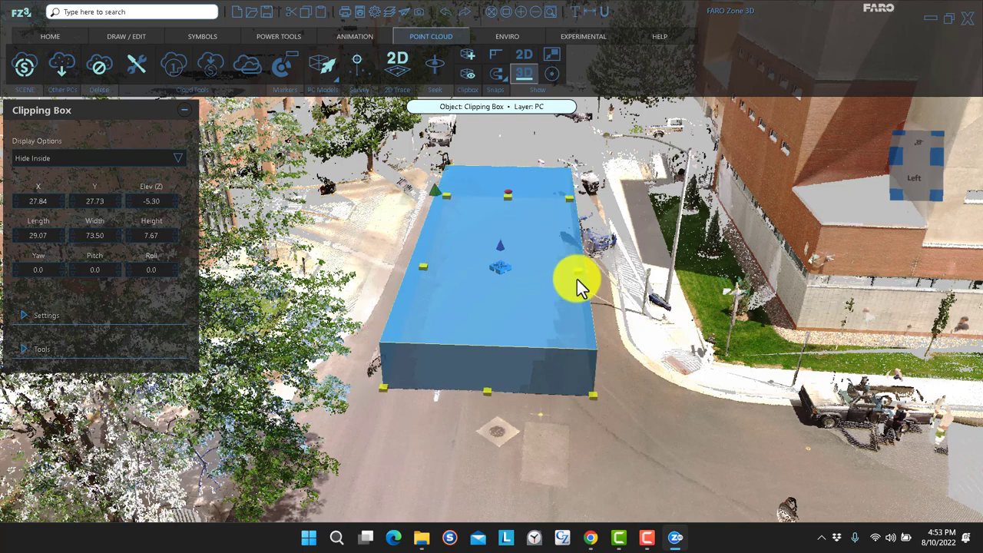
{"action": "left_click_drag", "start_coordinate": [564, 283], "coordinate": [543, 274]}
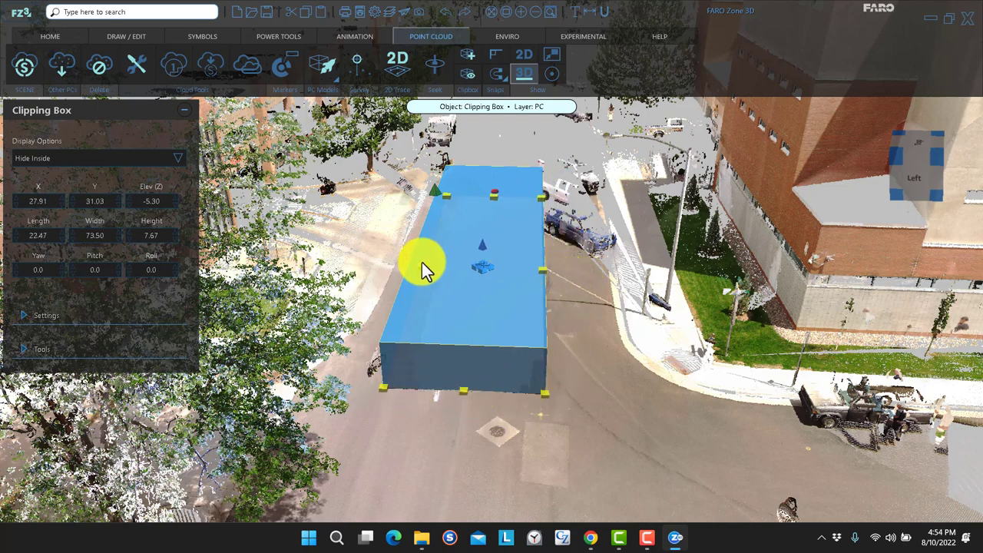
{"action": "mouse_move", "coordinate": [421, 260]}
{"action": "left_mouse_down"}
{"action": "mouse_move", "coordinate": [392, 259]}
{"action": "mouse_move", "coordinate": [423, 274]}
{"action": "mouse_move", "coordinate": [415, 273]}
{"action": "left_mouse_up"}
{"action": "left_click", "coordinate": [418, 267]}
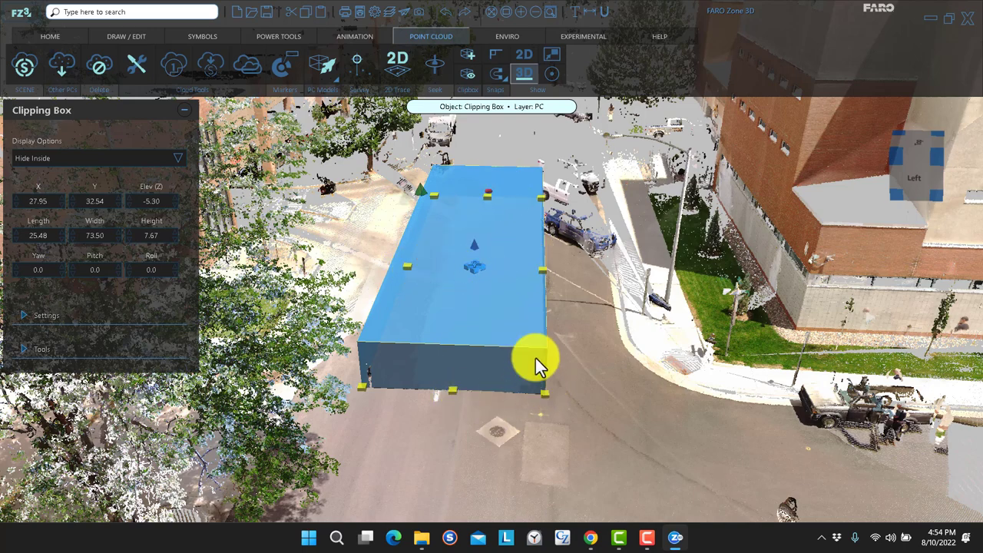
Make ClippingBox_1 visible in the scene through the Clipbox Manager
{"action": "left_click", "coordinate": [470, 77]}
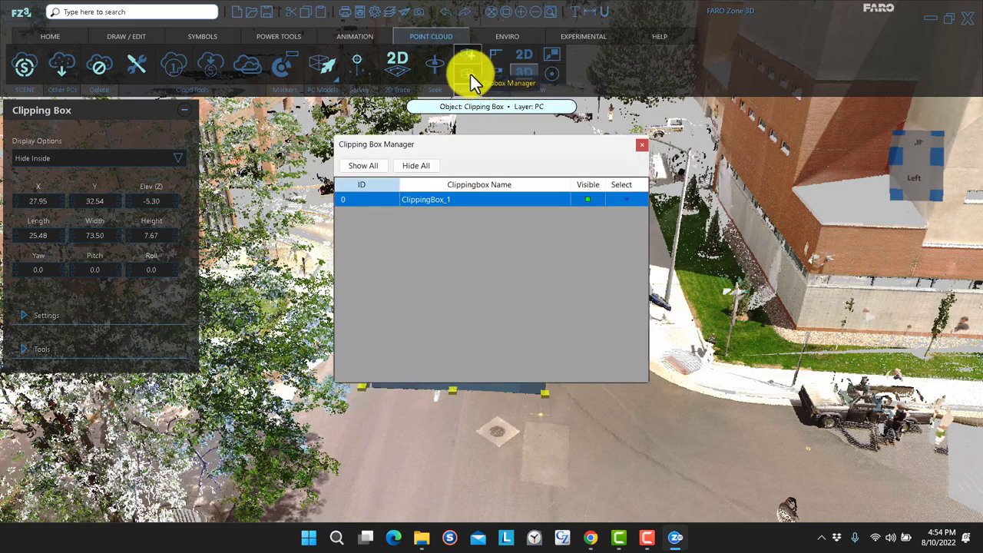
{"action": "left_click", "coordinate": [590, 199]}
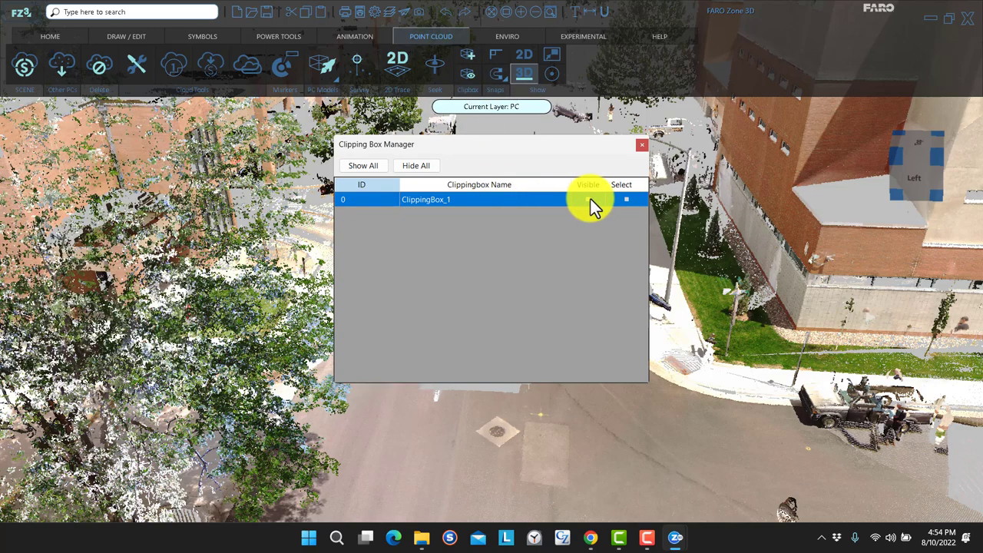
{"action": "left_click", "coordinate": [643, 147]}
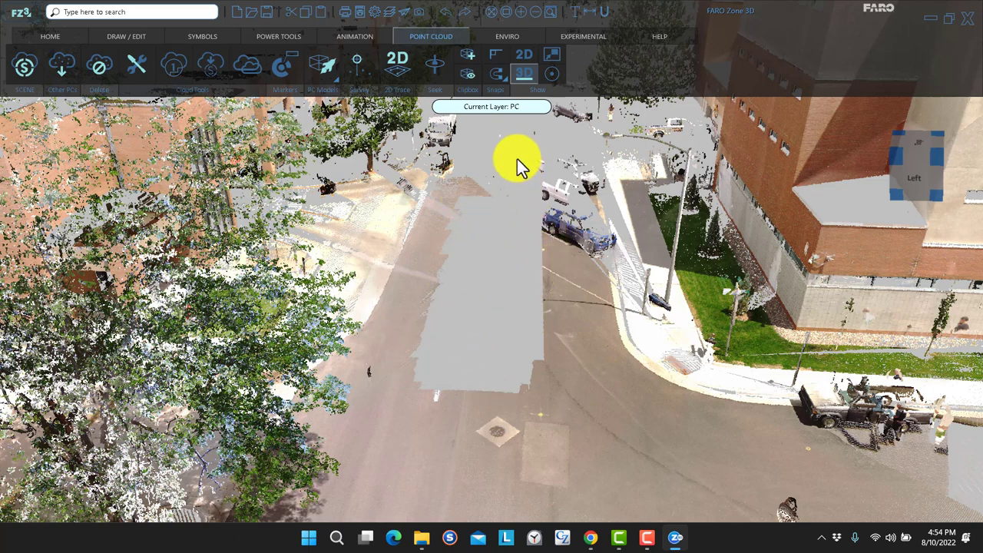
{"action": "left_click", "coordinate": [470, 76]}
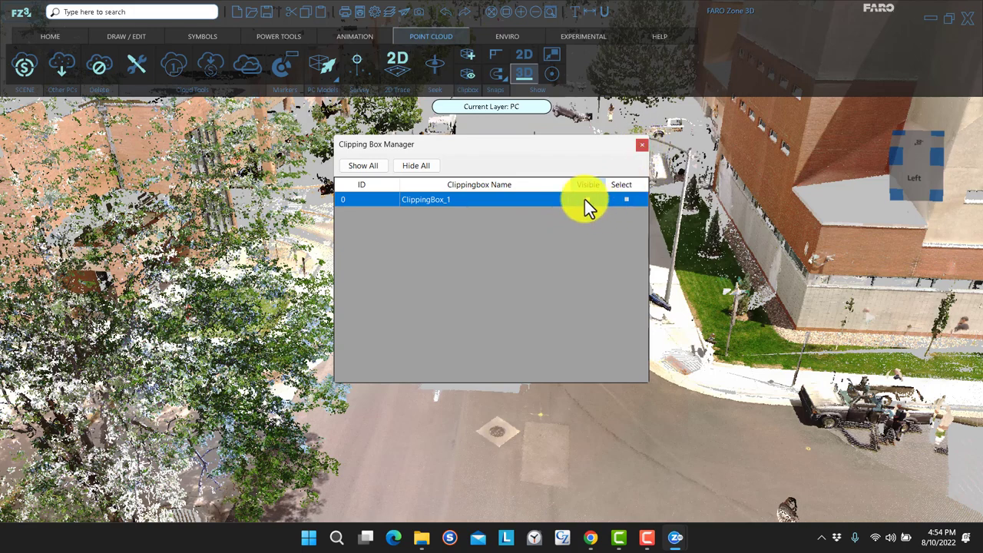
{"action": "left_click", "coordinate": [588, 201]}
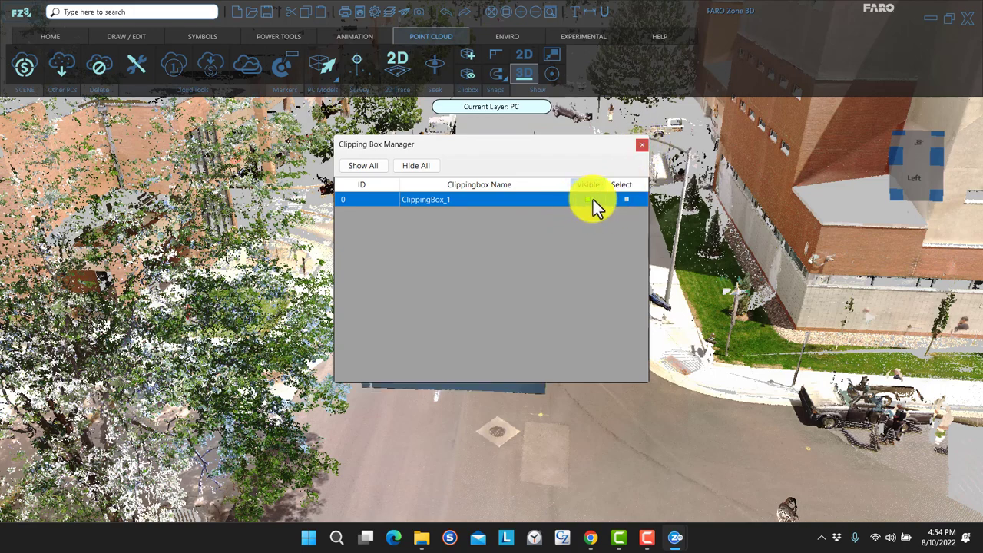
{"action": "left_click", "coordinate": [640, 145]}
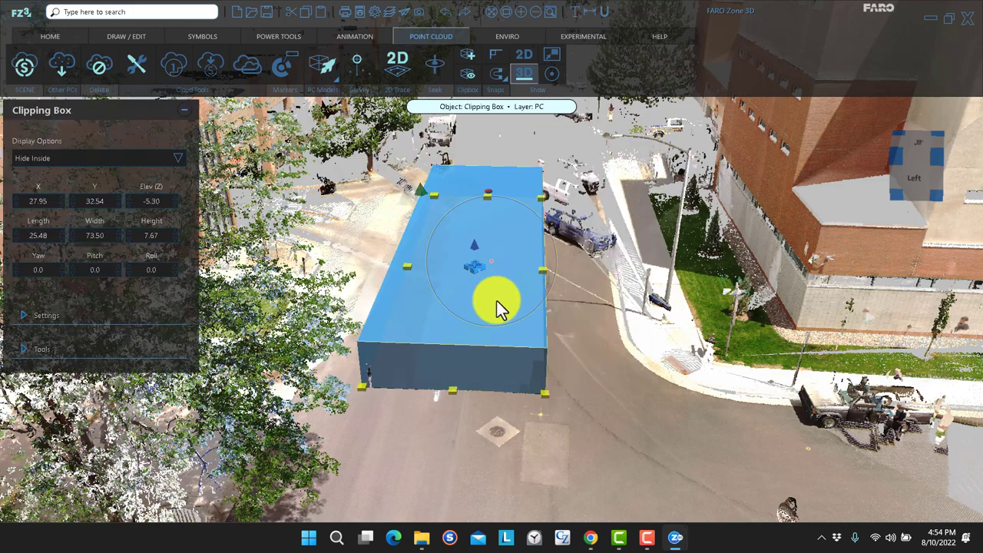
Lower the clipping box to elevation -4.63 over the street, then hide it in the Clipbox Manager
{"action": "left_click_drag", "start_coordinate": [476, 256], "coordinate": [476, 275]}
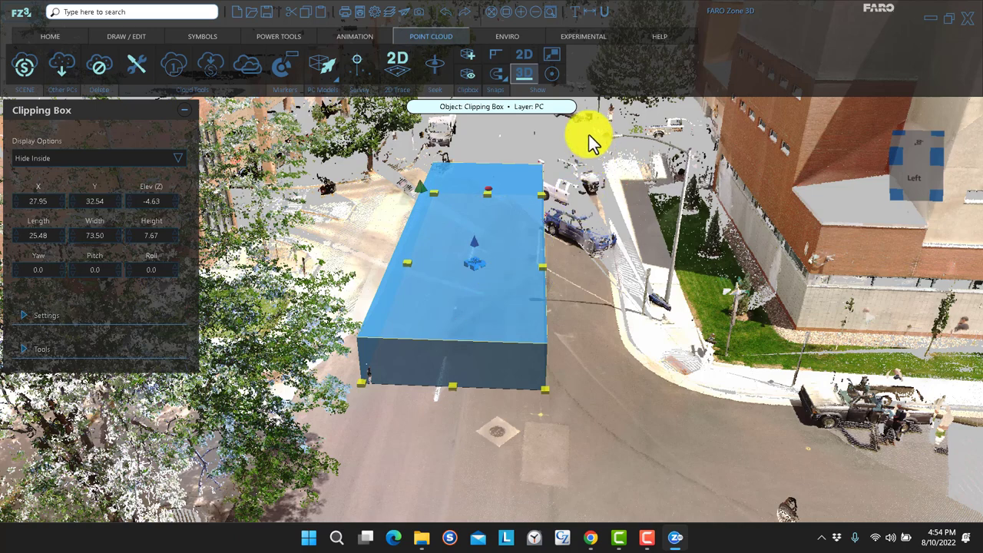
{"action": "left_click", "coordinate": [471, 81]}
{"action": "left_click", "coordinate": [587, 200]}
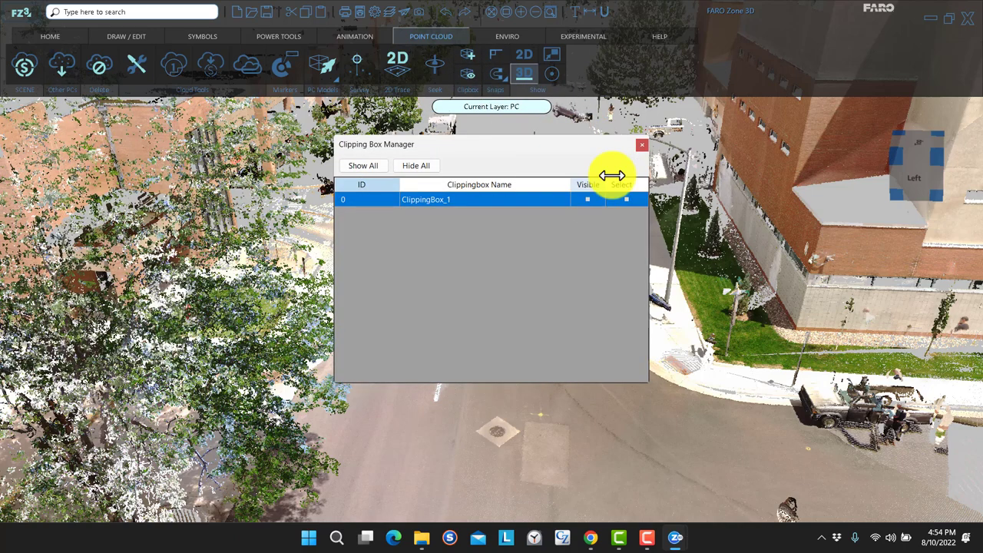
{"action": "left_click", "coordinate": [643, 145]}
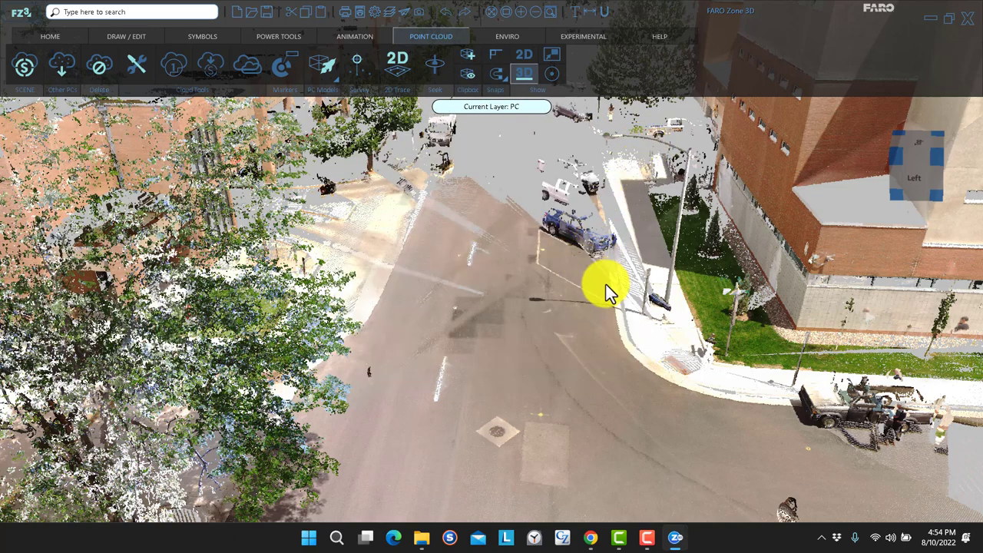
Orbit the view across the intersection to face the opposite building corner
{"action": "left_click_drag", "start_coordinate": [489, 256], "coordinate": [548, 408]}
{"action": "left_click_drag", "start_coordinate": [709, 222], "coordinate": [520, 177]}
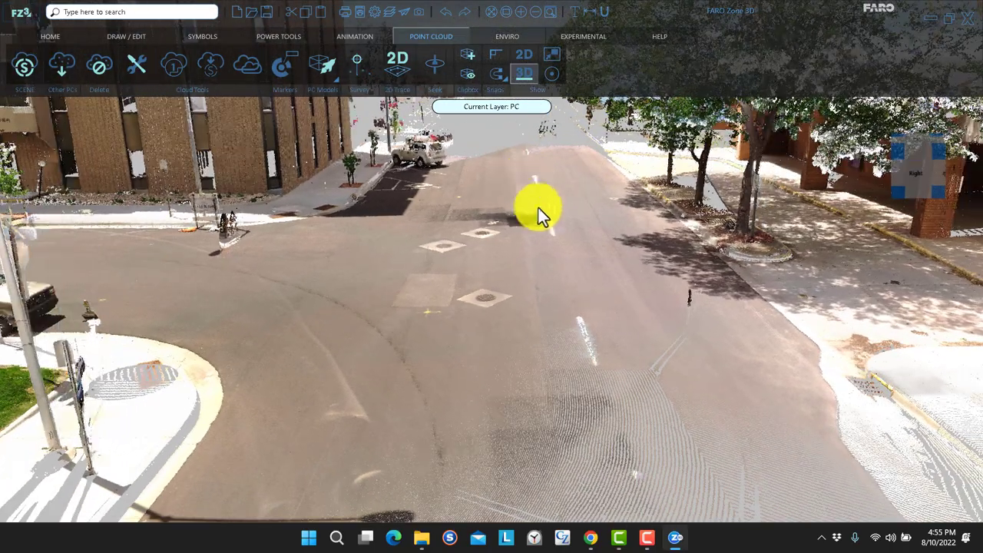
{"action": "left_click", "coordinate": [521, 232]}
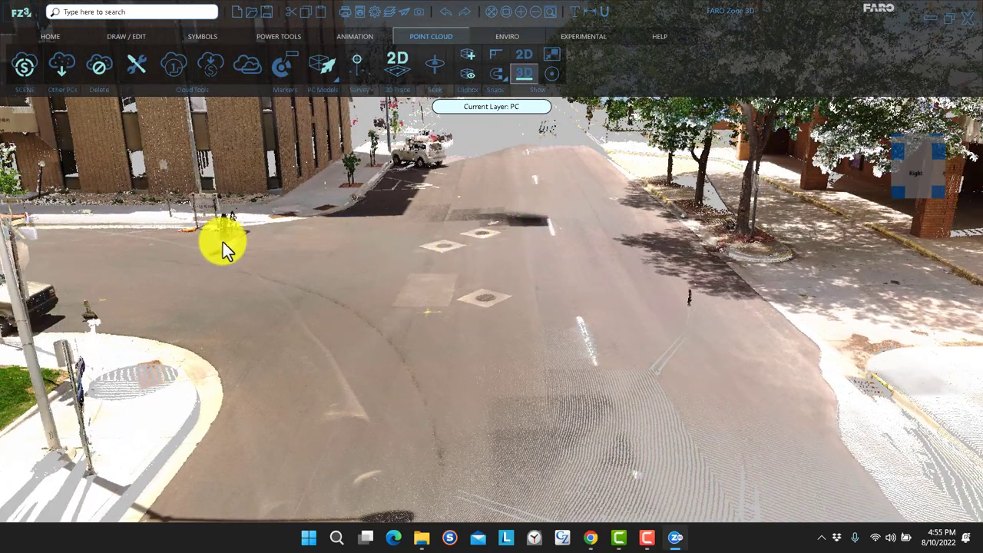
{"action": "left_click_drag", "start_coordinate": [485, 241], "coordinate": [476, 261]}
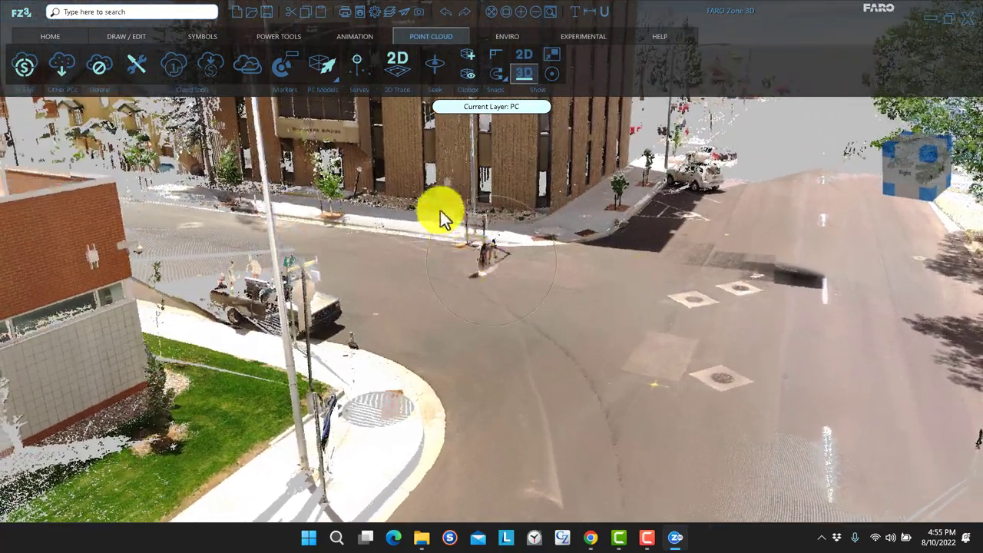
Draw a second clipping box, 18.44 × 11.19 × 6.14, around the stray figure on the road
{"action": "left_click", "coordinate": [470, 56]}
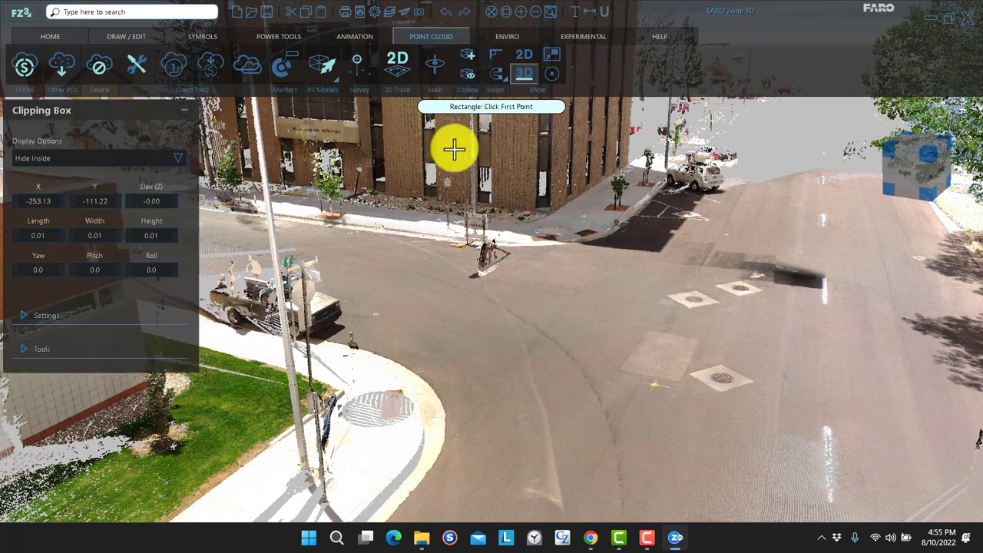
{"action": "left_click", "coordinate": [457, 293]}
{"action": "left_click", "coordinate": [493, 301]}
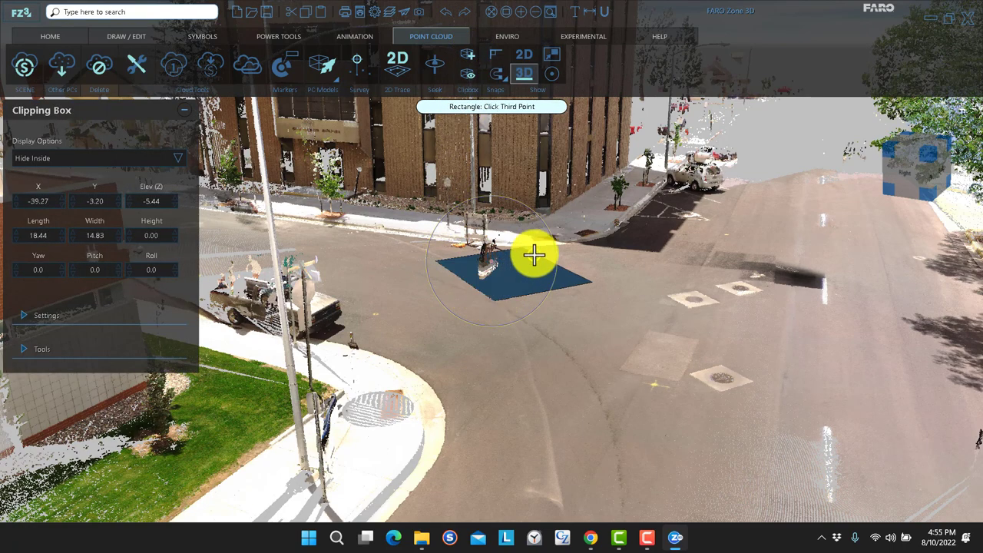
{"action": "left_click", "coordinate": [519, 254]}
{"action": "left_click_drag", "start_coordinate": [518, 249], "coordinate": [508, 231]}
{"action": "left_click", "coordinate": [507, 232]}
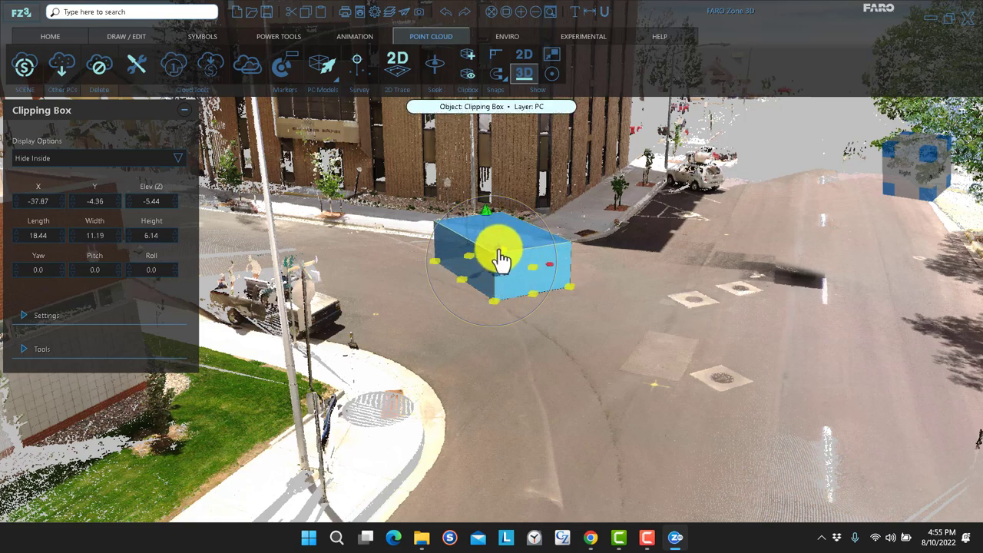
{"action": "left_click_drag", "start_coordinate": [499, 260], "coordinate": [500, 280]}
Hide ClippingBox_2 by unticking Visible in the Clipbox Manager
{"action": "left_click", "coordinate": [469, 80]}
{"action": "left_click", "coordinate": [589, 215]}
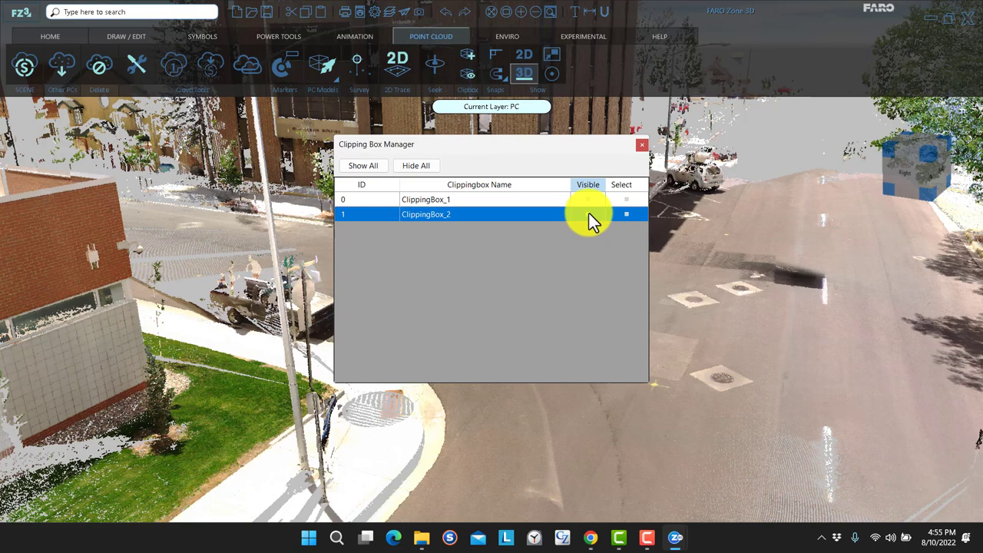
{"action": "left_click", "coordinate": [640, 145]}
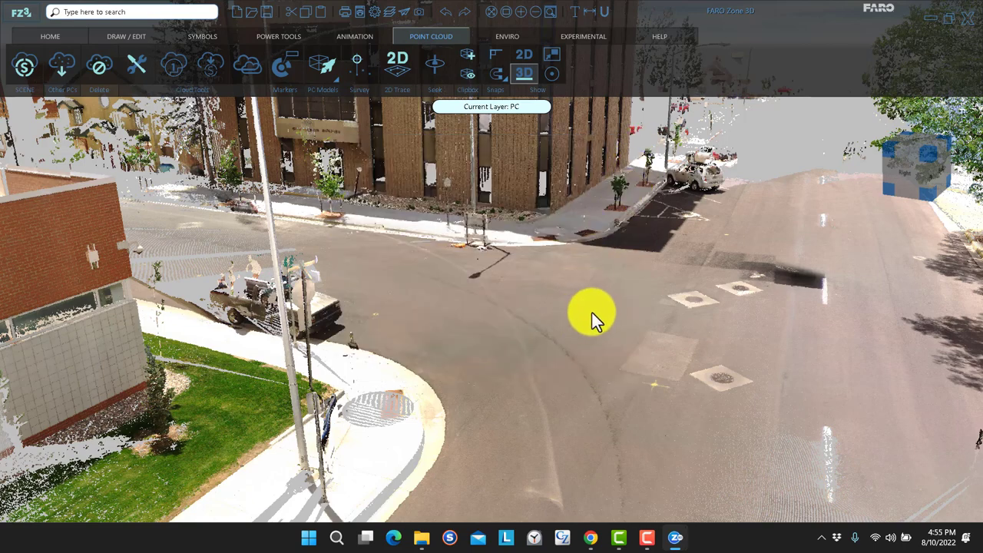
{"action": "left_click_drag", "start_coordinate": [592, 321], "coordinate": [592, 316]}
Pick the yellow Chevy Camaro from the Symbols vehicle library
{"action": "left_click", "coordinate": [526, 289]}
{"action": "left_click_drag", "start_coordinate": [488, 242], "coordinate": [634, 307]}
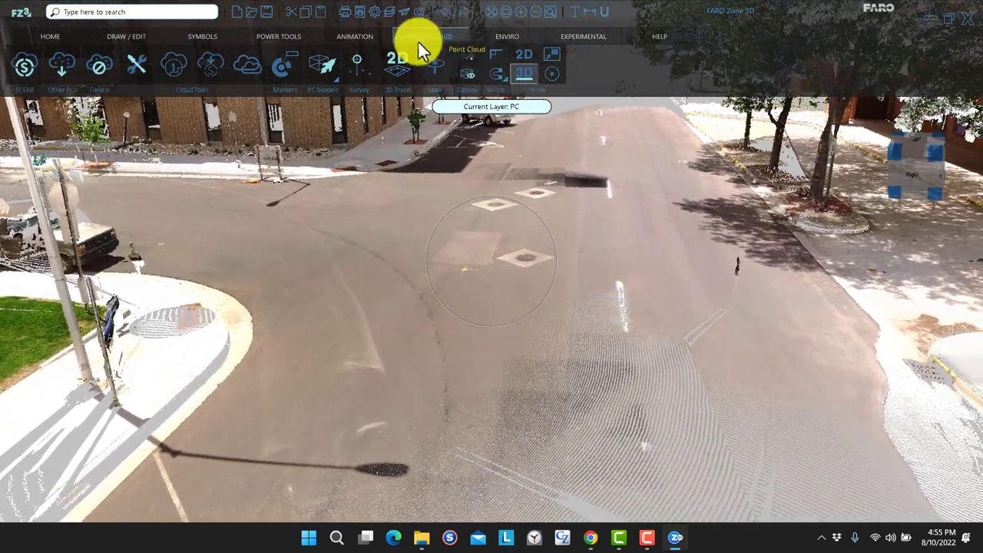
{"action": "left_click", "coordinate": [202, 36]}
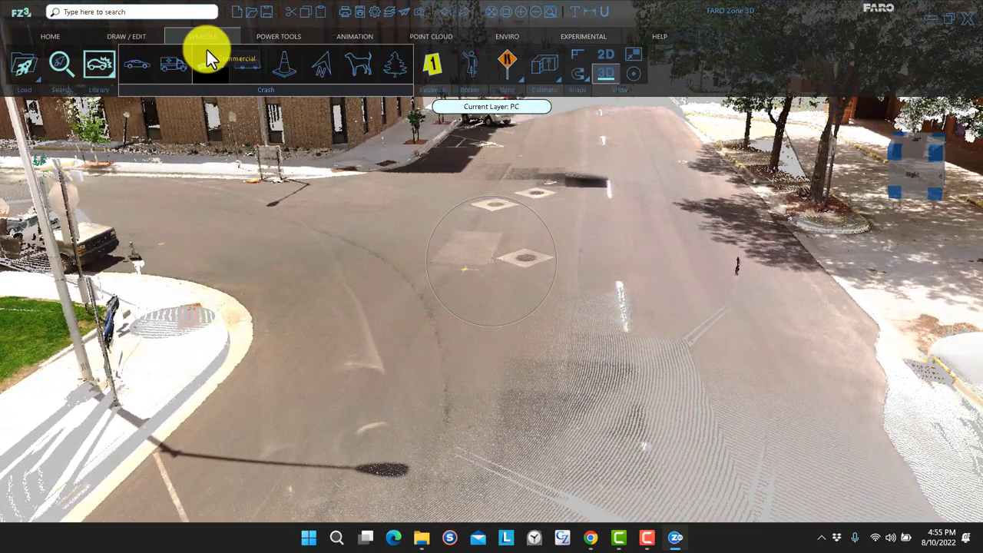
{"action": "left_click", "coordinate": [138, 73]}
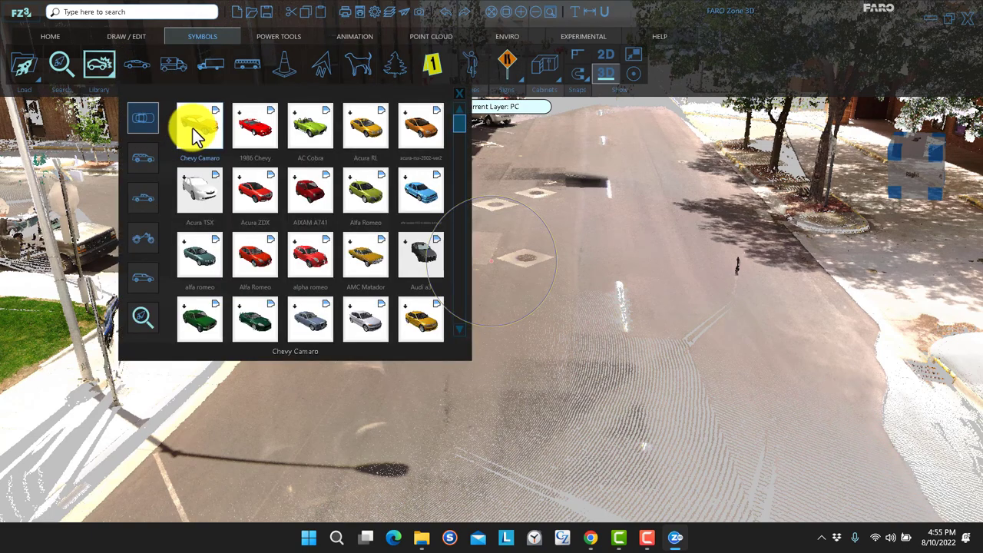
{"action": "left_click", "coordinate": [249, 142]}
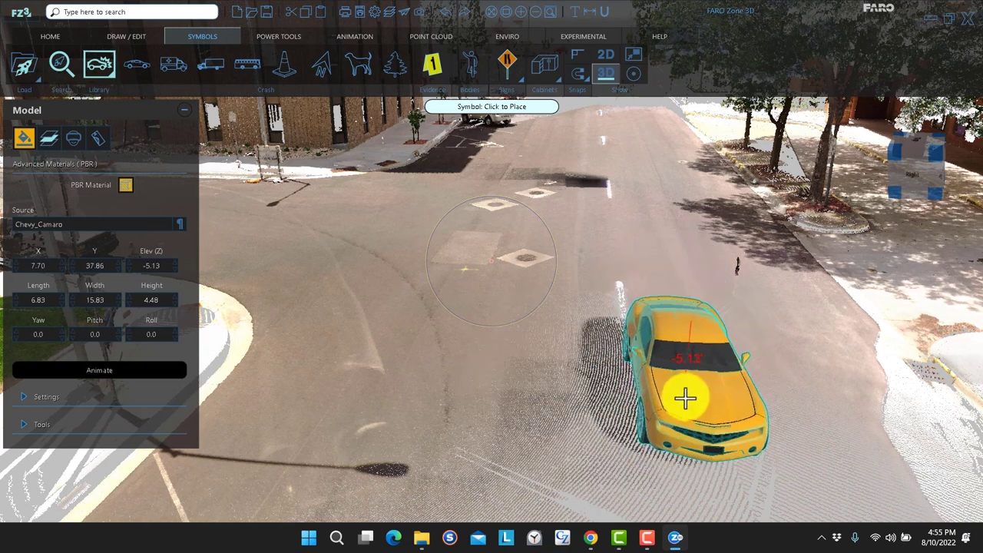
Place the Camaro on the road facing up the street and slide it down to X 32.41, yaw 174.9
{"action": "left_click_drag", "start_coordinate": [685, 397], "coordinate": [665, 278]}
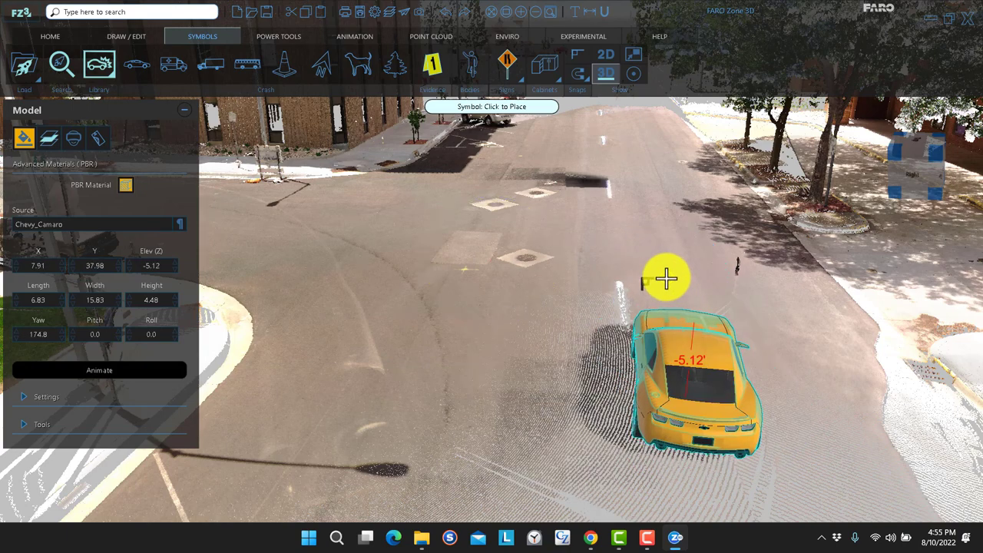
{"action": "left_click_drag", "start_coordinate": [693, 406], "coordinate": [722, 443]}
{"action": "scroll", "coordinate": [594, 349], "scroll_direction": "down", "scroll_amount": 1}
{"action": "scroll", "coordinate": [594, 349], "scroll_direction": "down", "scroll_amount": 5}
{"action": "scroll", "coordinate": [592, 350], "scroll_direction": "up", "scroll_amount": 2}
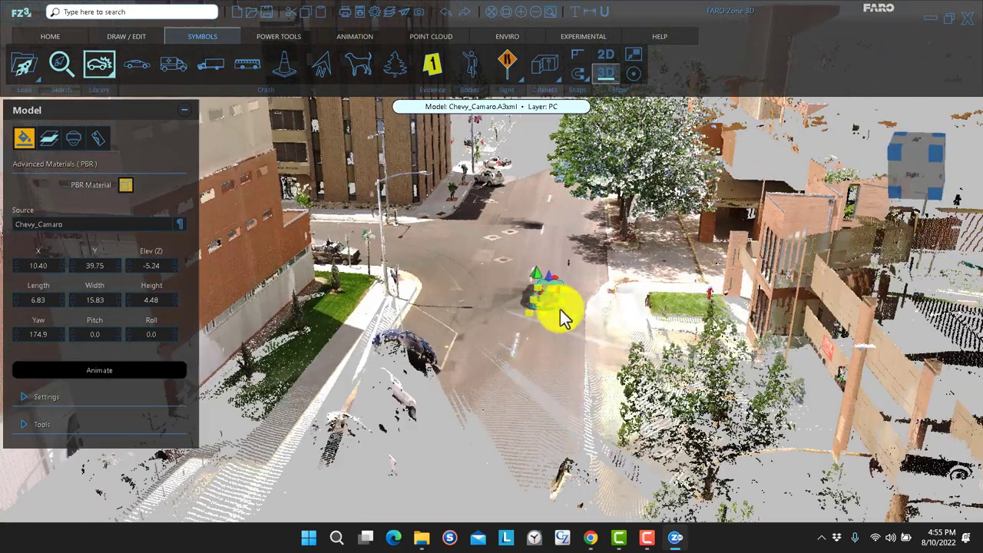
{"action": "left_click_drag", "start_coordinate": [544, 306], "coordinate": [550, 338]}
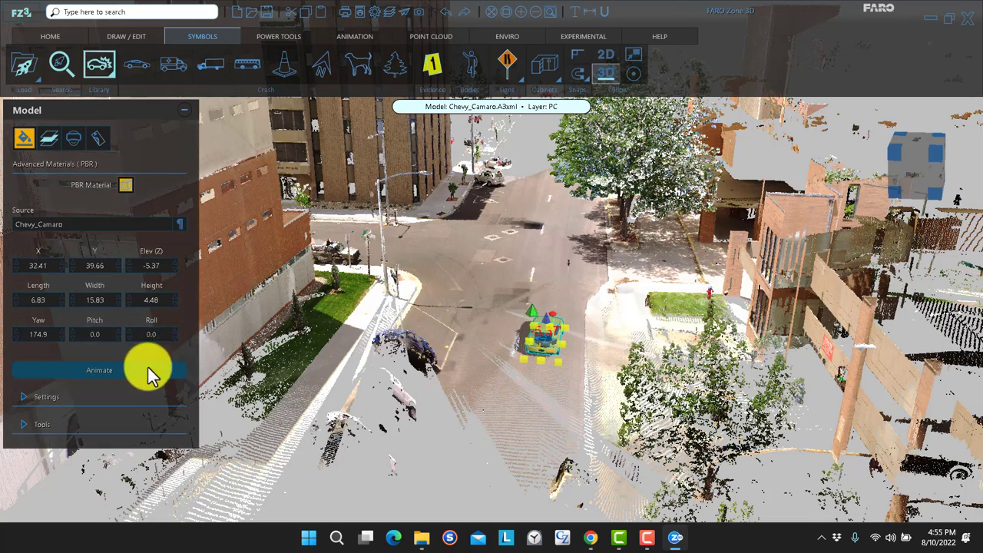
Finish the Camaro's left-turning path and set the first segment's start velocity to 20 mph
{"action": "left_click", "coordinate": [543, 263]}
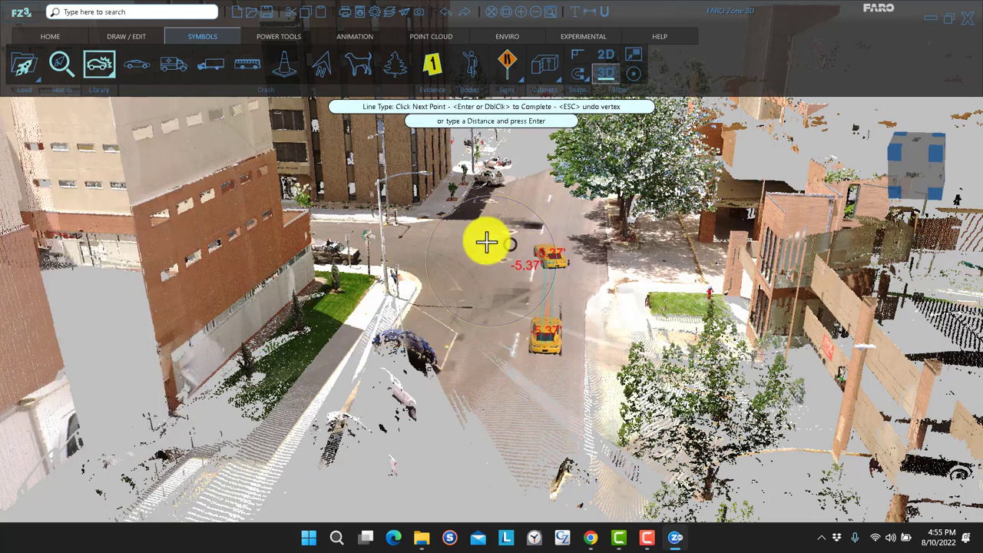
{"action": "right_click", "coordinate": [327, 227]}
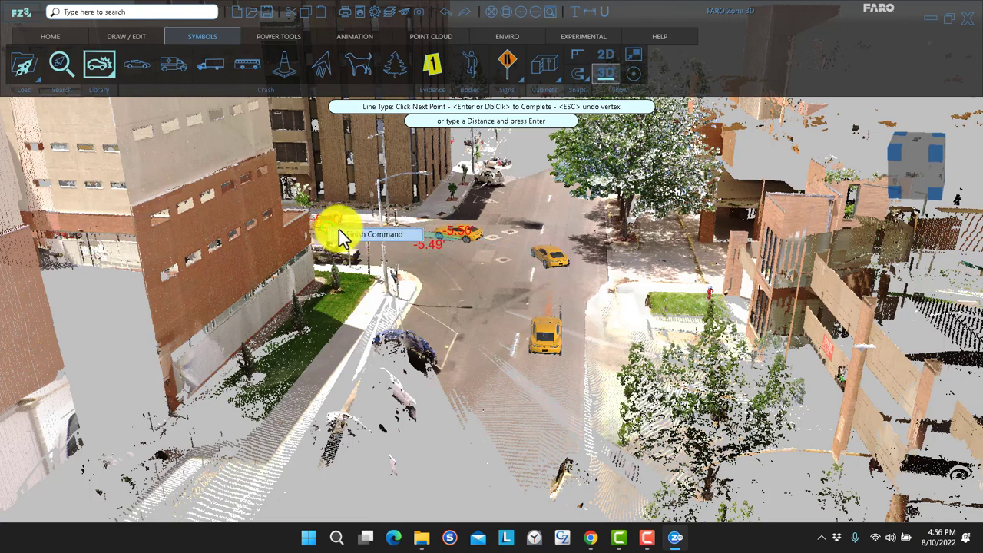
{"action": "left_click", "coordinate": [342, 238]}
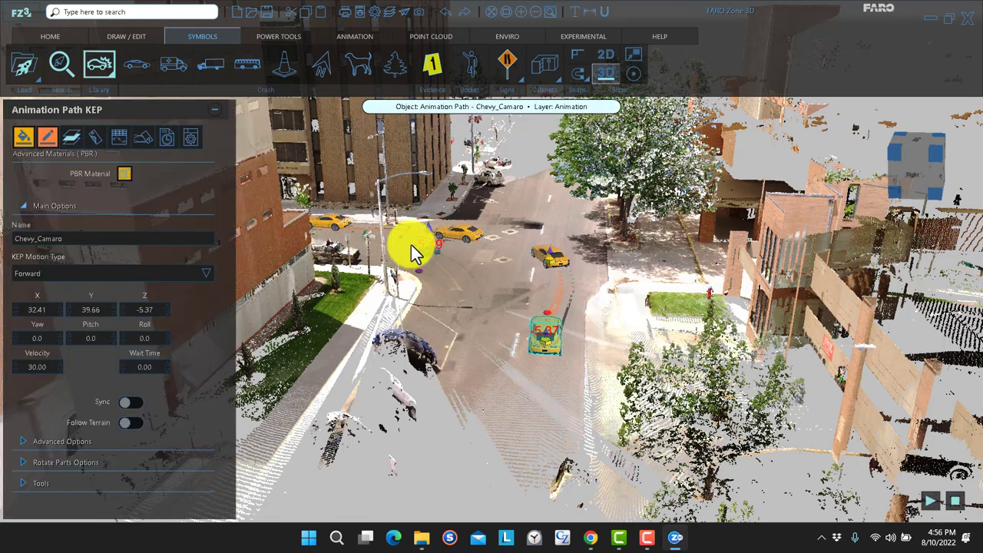
{"action": "left_click", "coordinate": [560, 288]}
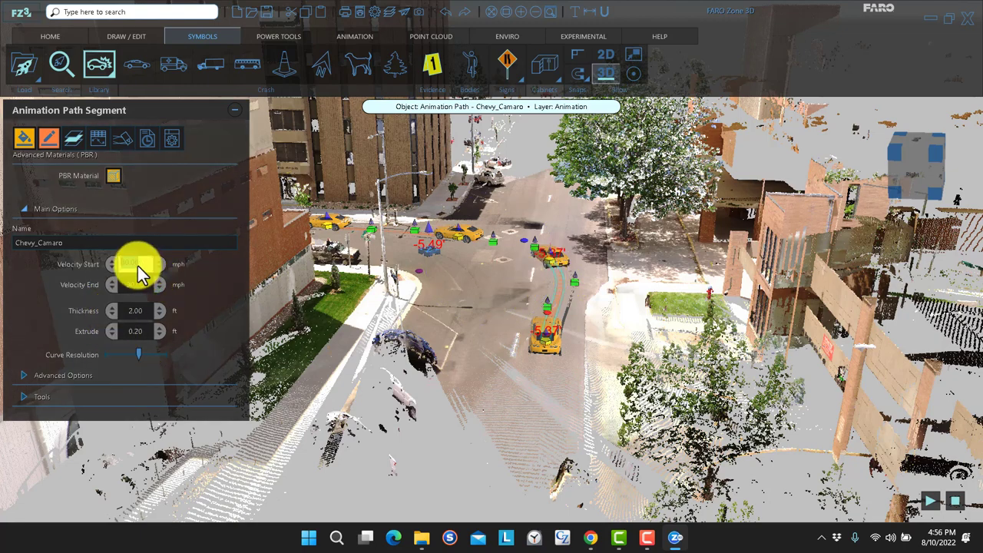
{"action": "type", "text": "20"}
{"action": "left_click", "coordinate": [513, 253]}
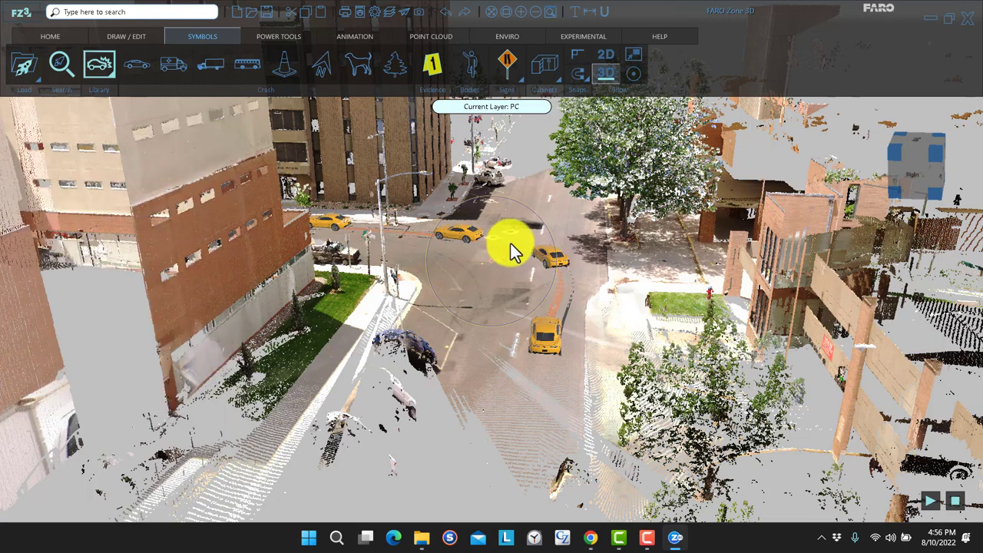
Slow a mid-path keypoint to 15 mph, then reselect the segment to check its speeds
{"action": "left_click", "coordinate": [559, 256]}
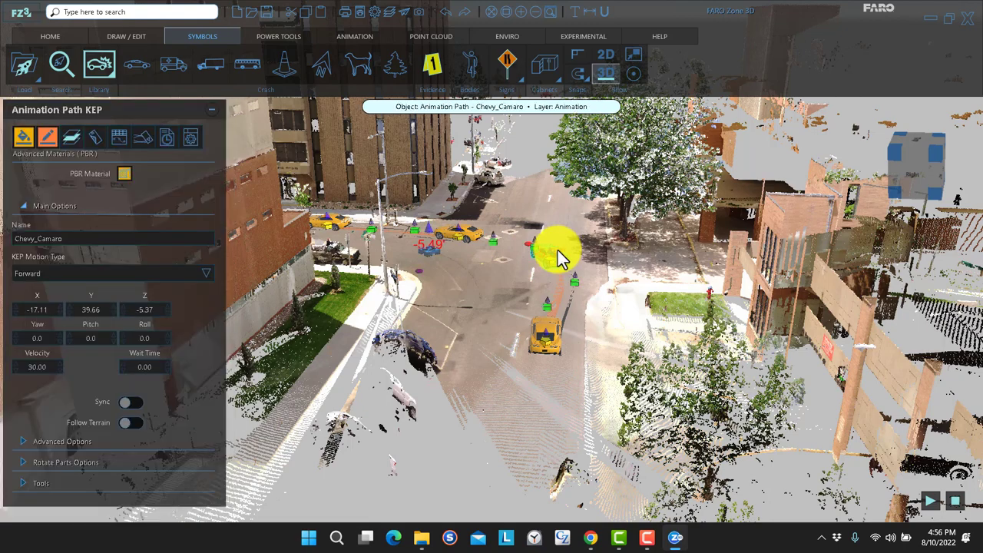
{"action": "left_click", "coordinate": [470, 239]}
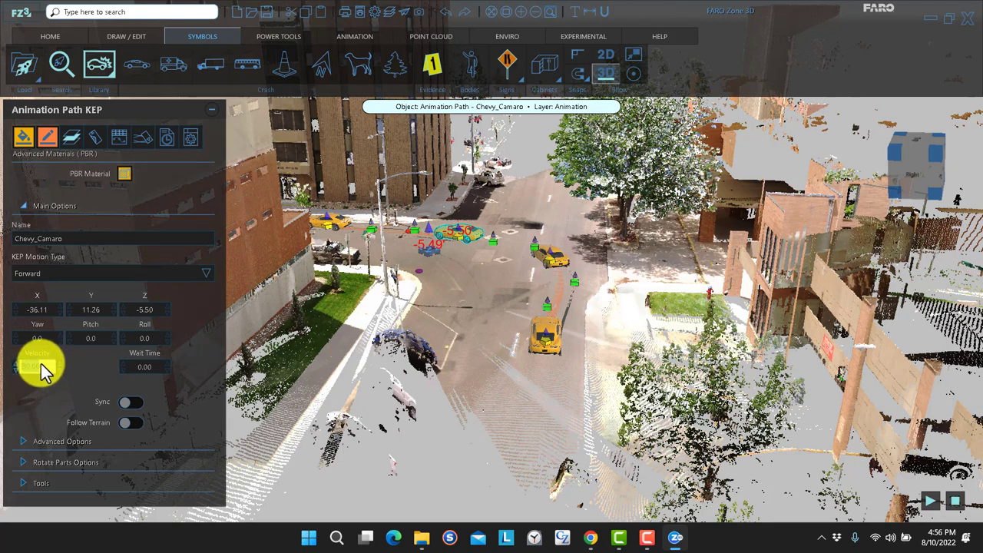
{"action": "type", "text": "15"}
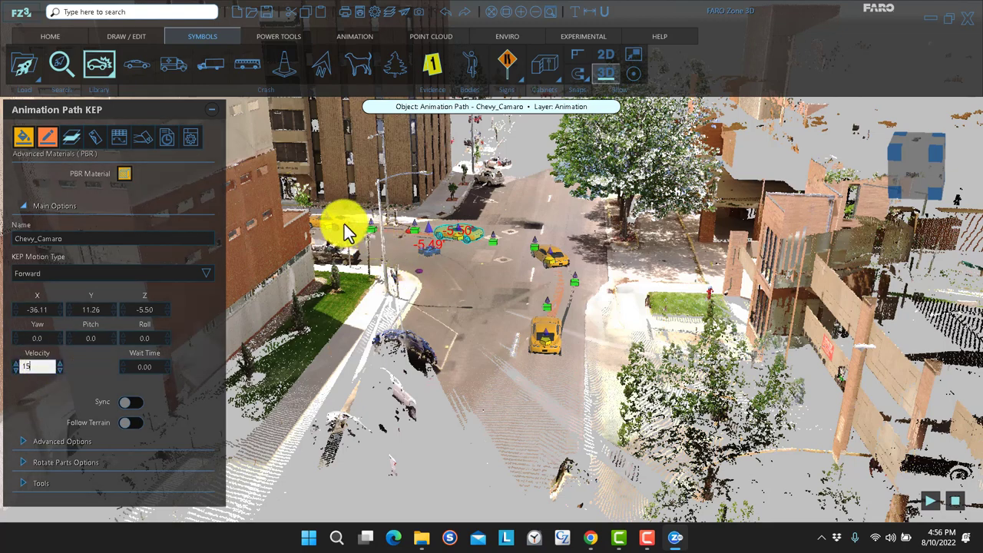
{"action": "left_click", "coordinate": [344, 225]}
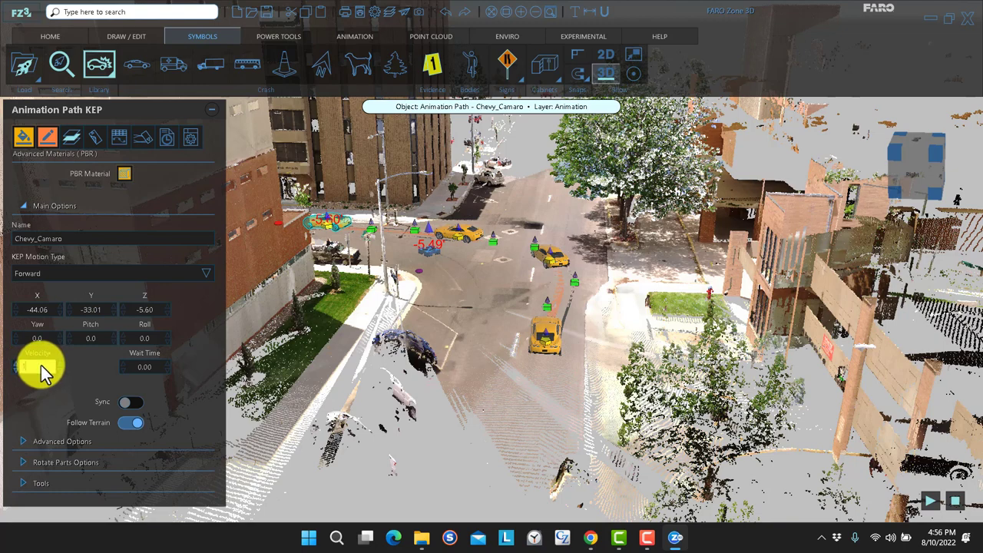
{"action": "left_click", "coordinate": [498, 298]}
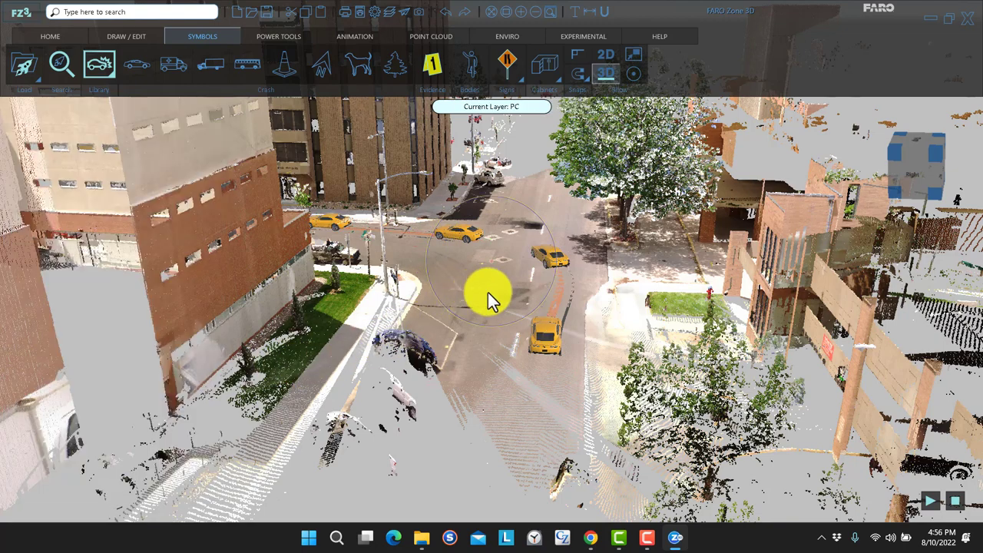
{"action": "left_click", "coordinate": [563, 295]}
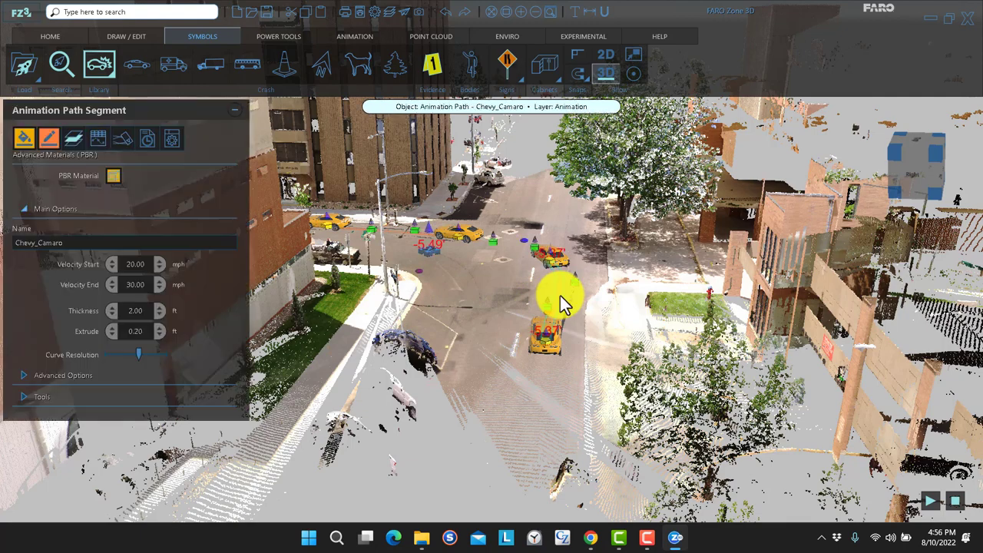
Change the selected path segment's type to a straight Line
{"action": "right_click", "coordinate": [560, 295]}
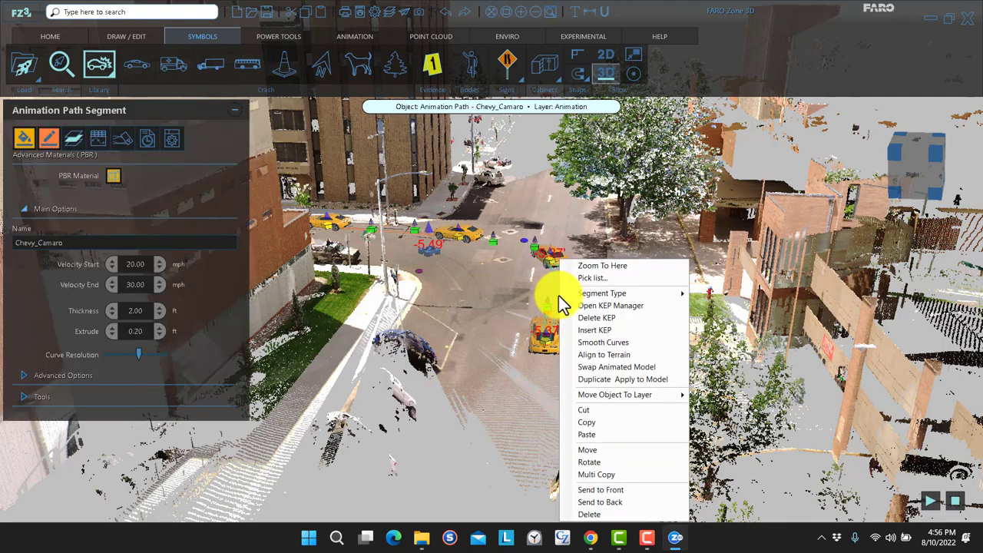
{"action": "mouse_move", "coordinate": [607, 292]}
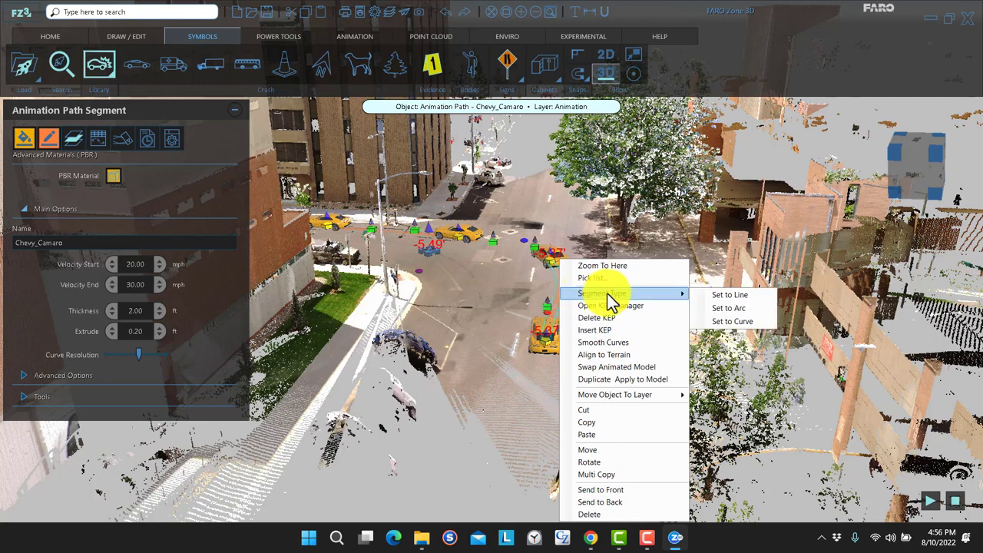
{"action": "left_click", "coordinate": [725, 295]}
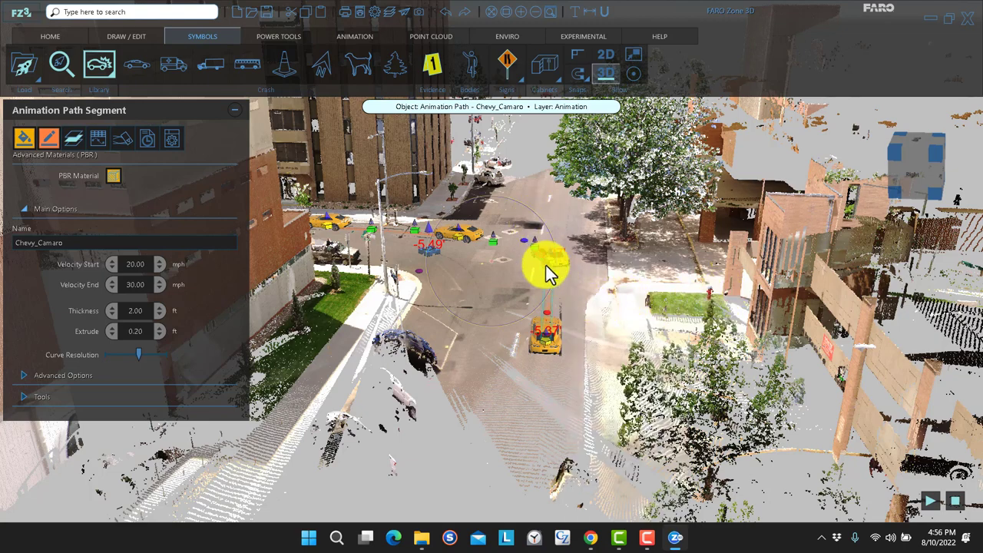
Play and stop the Camaro animation, then select the path segment between the upper cars
{"action": "scroll", "coordinate": [550, 271], "scroll_direction": "up", "scroll_amount": 5}
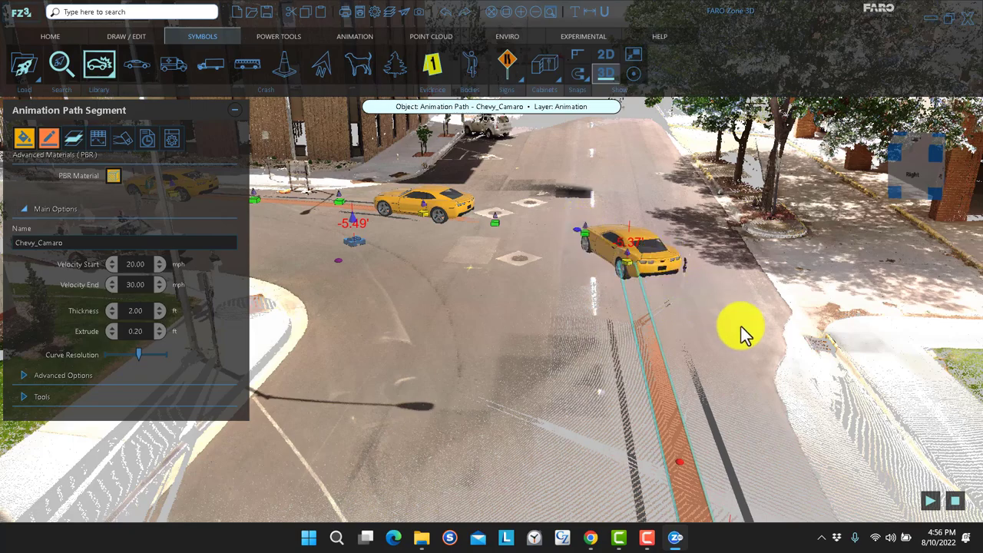
{"action": "left_click_drag", "start_coordinate": [744, 329], "coordinate": [720, 344]}
{"action": "left_click", "coordinate": [933, 503]}
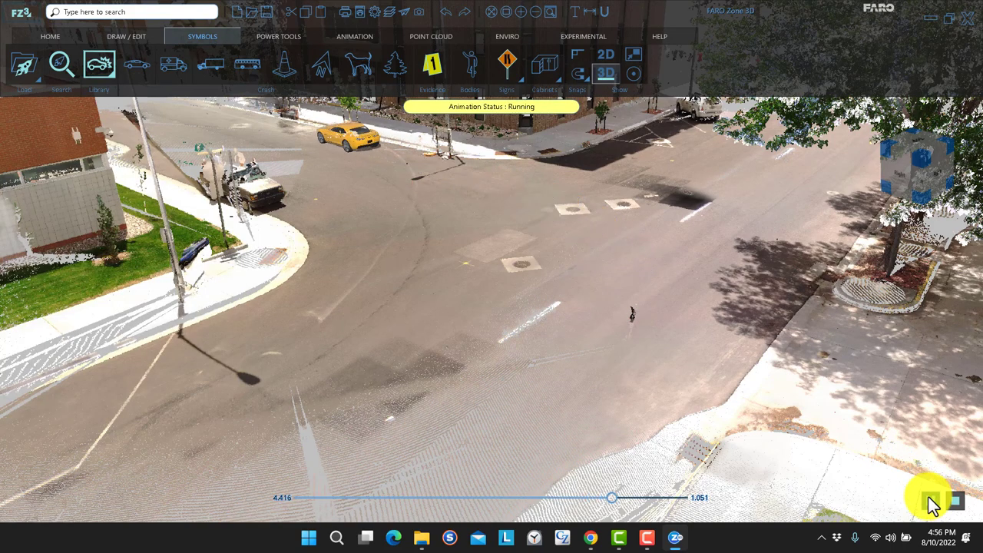
{"action": "left_click", "coordinate": [952, 502]}
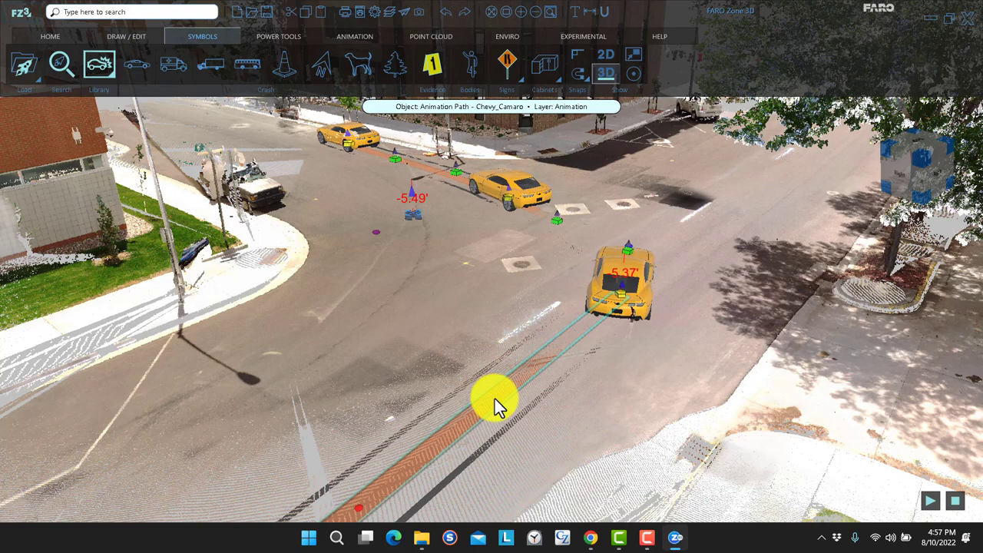
{"action": "left_click", "coordinate": [439, 172]}
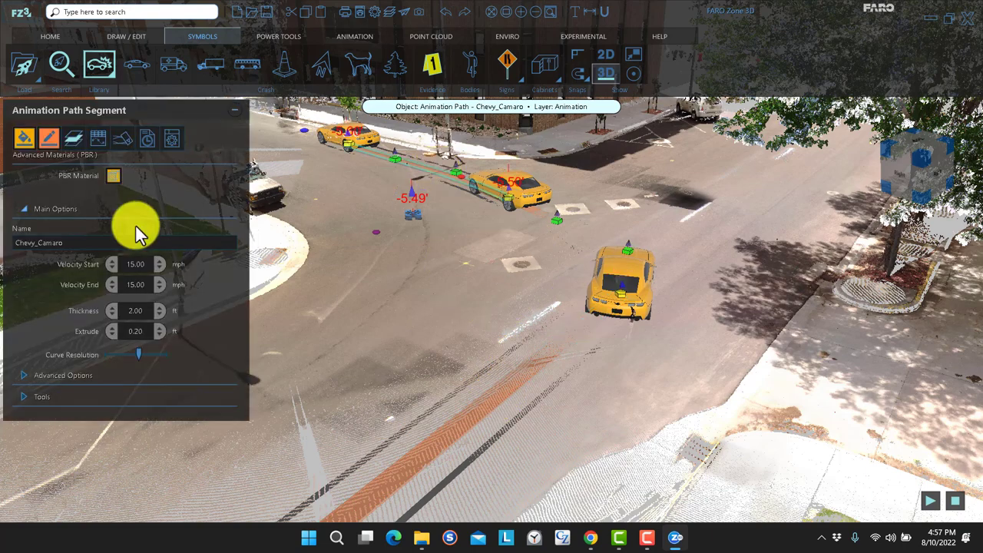
In the KEP Manager, set the four keyframe velocities to 30, 20, 15 and 20 mph
{"action": "left_click", "coordinate": [97, 137]}
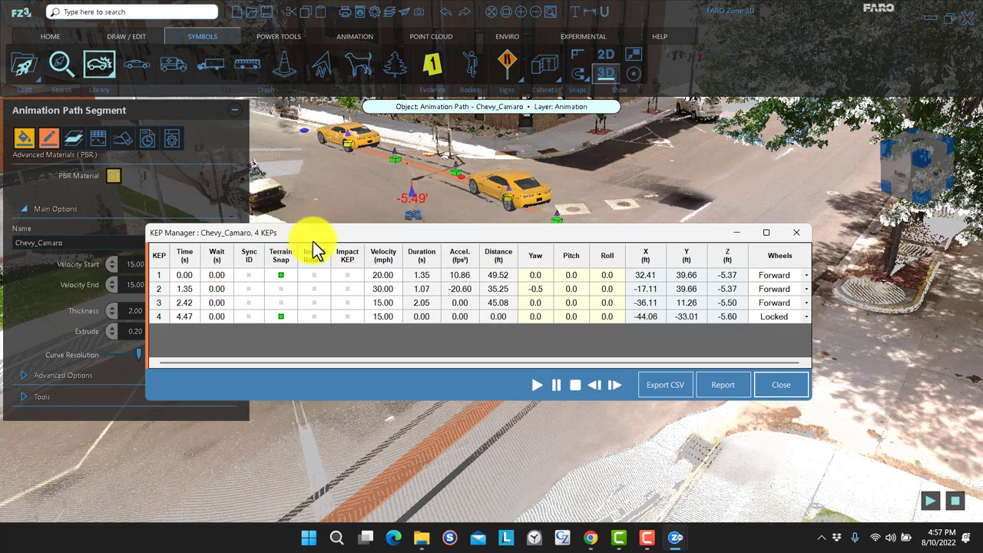
{"action": "left_click", "coordinate": [388, 275]}
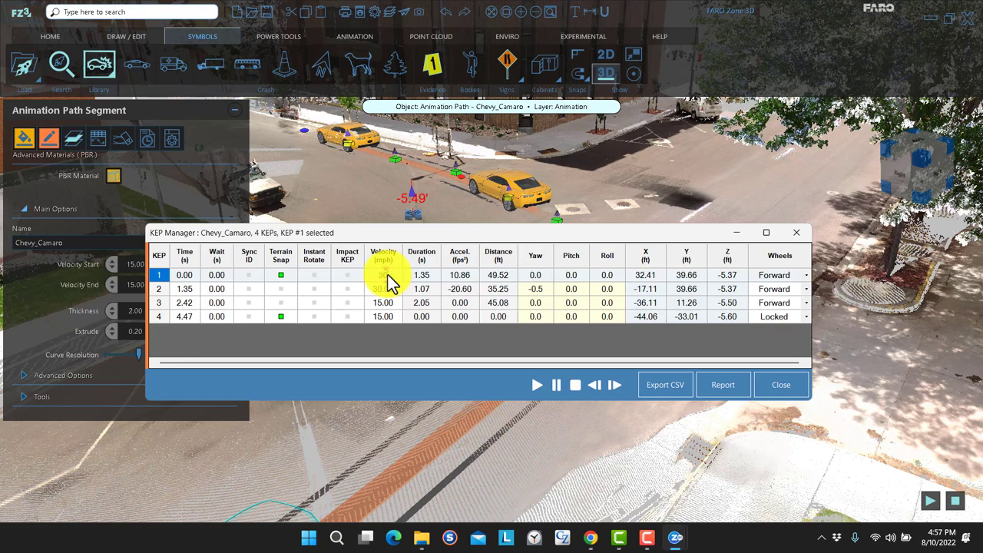
{"action": "left_click", "coordinate": [388, 290]}
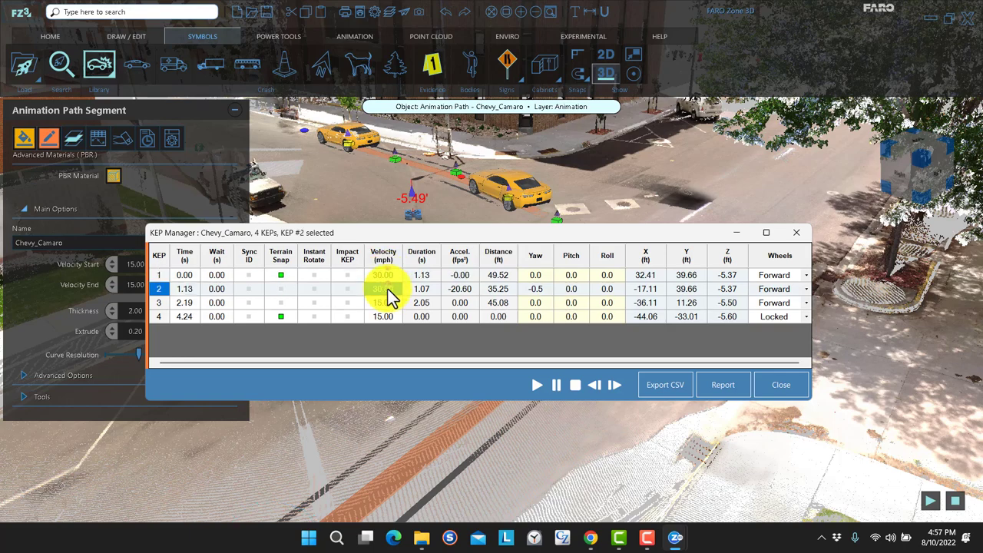
{"action": "left_click", "coordinate": [386, 305]}
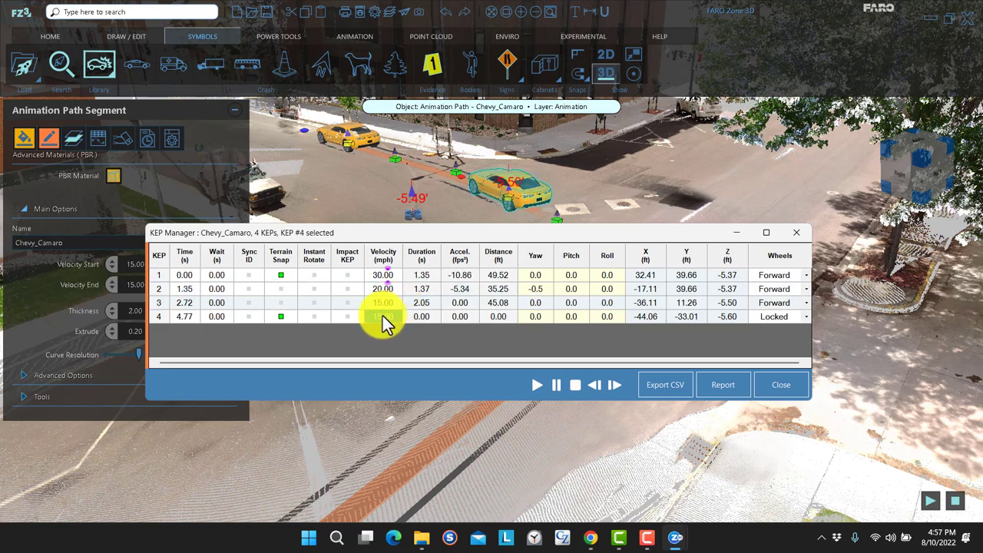
{"action": "left_click", "coordinate": [384, 316]}
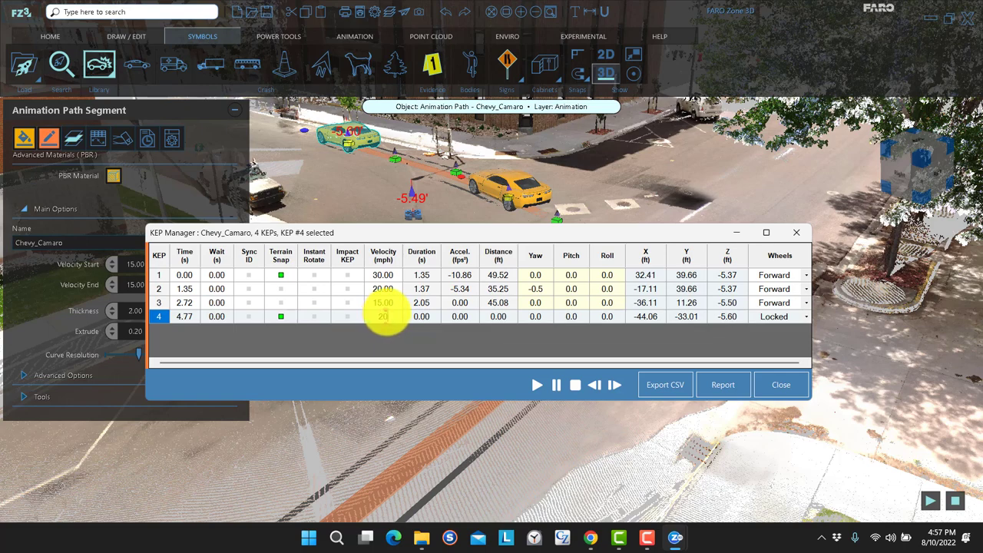
{"action": "left_click", "coordinate": [384, 305]}
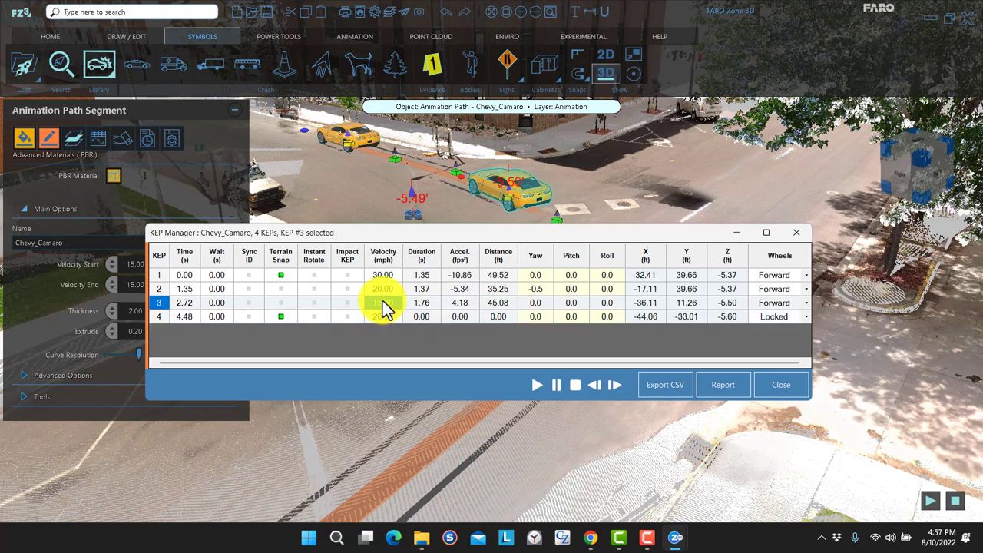
Turn on Terrain Snap for keyframes 2 and 3, then play the animation
{"action": "left_click", "coordinate": [275, 302]}
{"action": "left_click", "coordinate": [290, 290]}
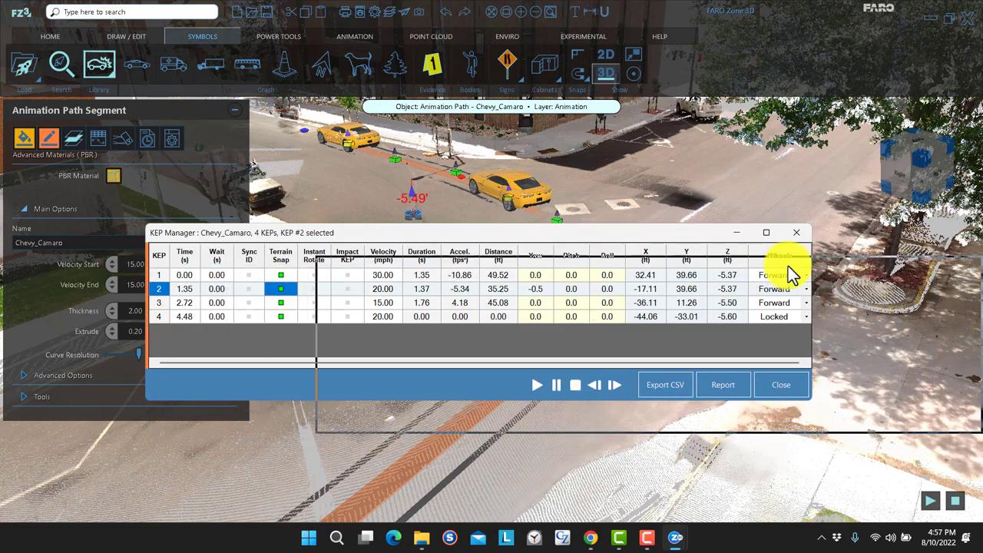
{"action": "left_click_drag", "start_coordinate": [541, 384], "coordinate": [772, 469]}
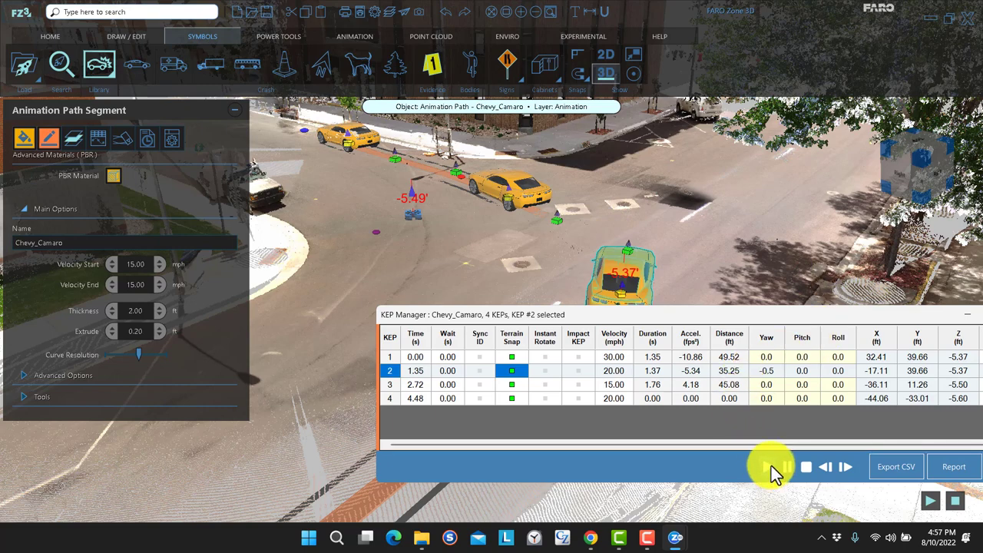
{"action": "left_click", "coordinate": [771, 466]}
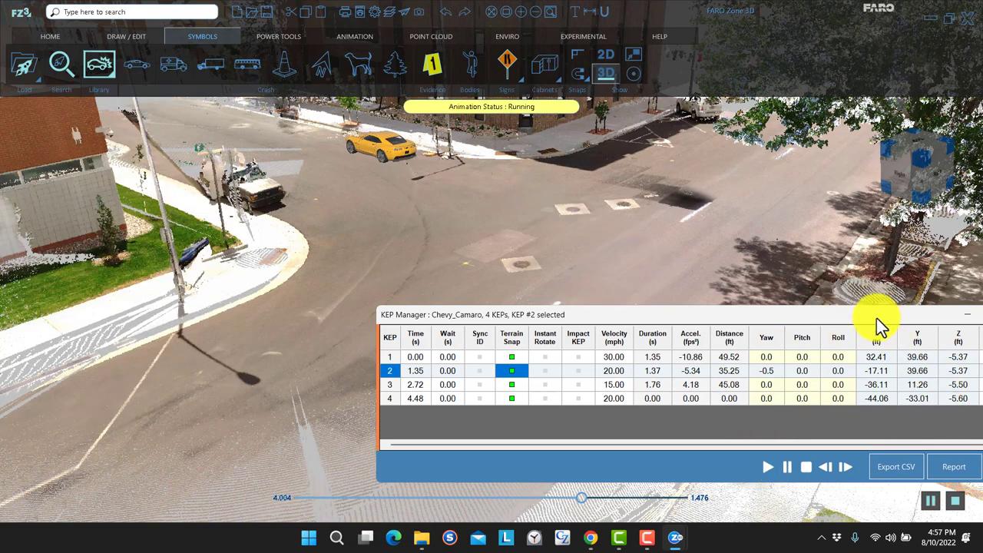
{"action": "left_click_drag", "start_coordinate": [876, 316], "coordinate": [535, 298]}
From a top-down view, drag the path's end and control points to curve it around the corner
{"action": "left_click", "coordinate": [689, 295]}
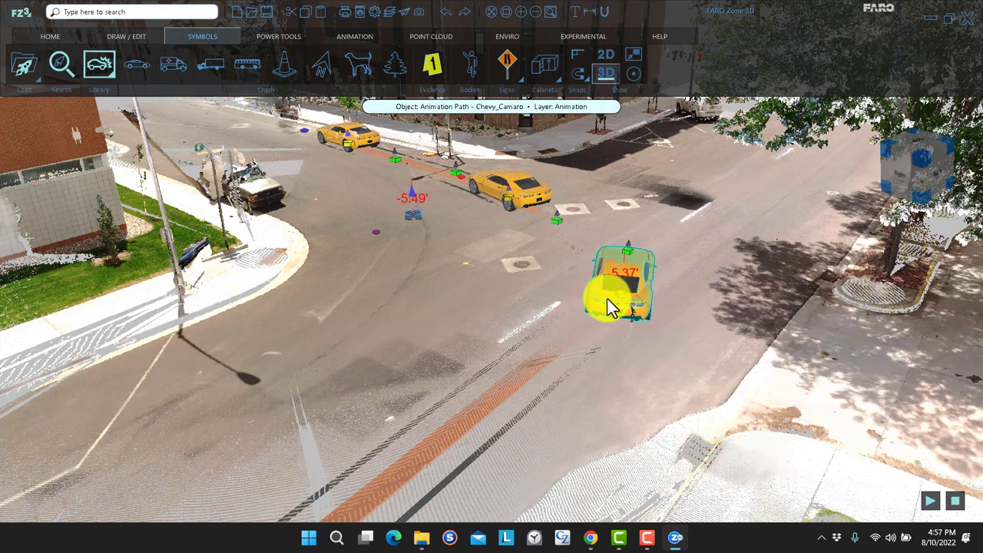
{"action": "left_click", "coordinate": [569, 342]}
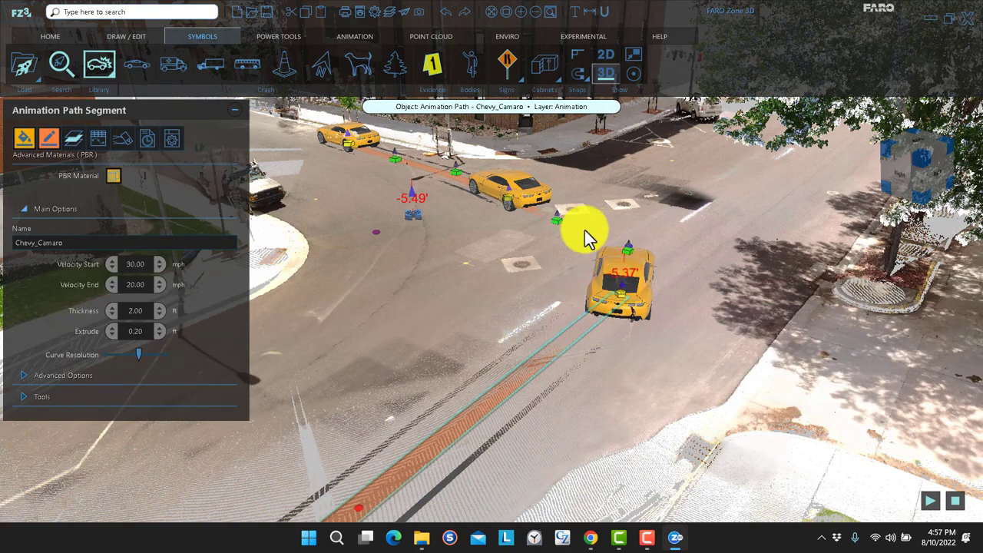
{"action": "left_click", "coordinate": [644, 242]}
{"action": "left_click_drag", "start_coordinate": [718, 255], "coordinate": [626, 311]}
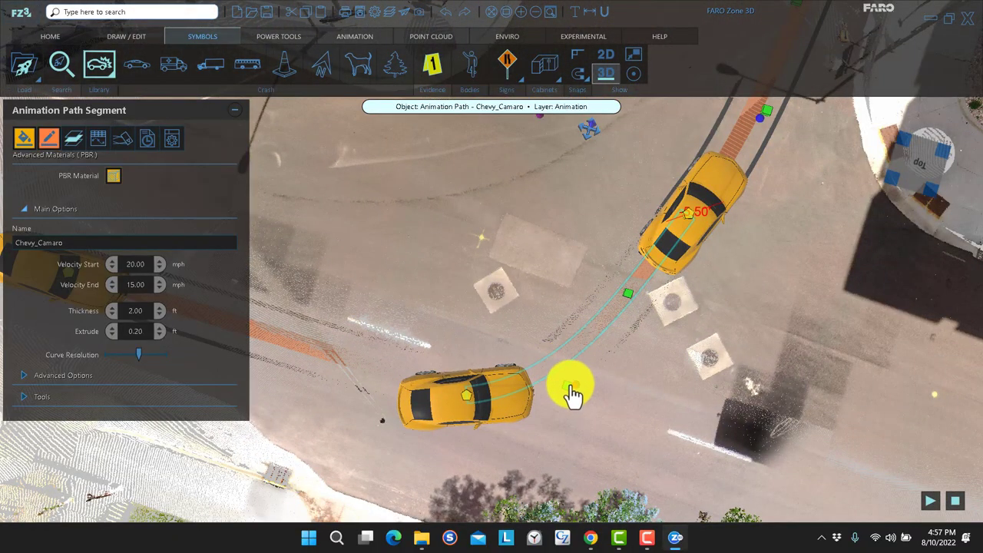
{"action": "left_click", "coordinate": [337, 355]}
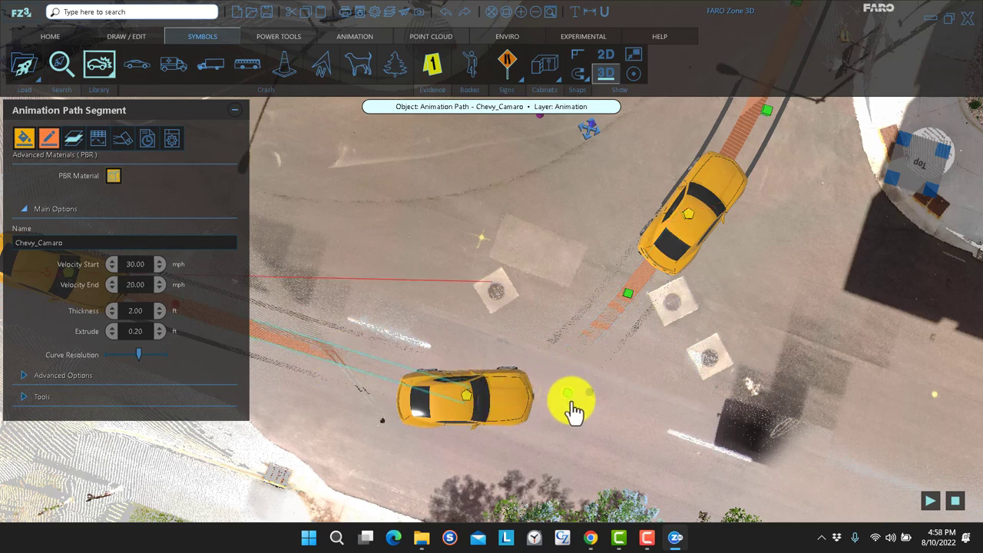
{"action": "left_click_drag", "start_coordinate": [573, 413], "coordinate": [576, 420]}
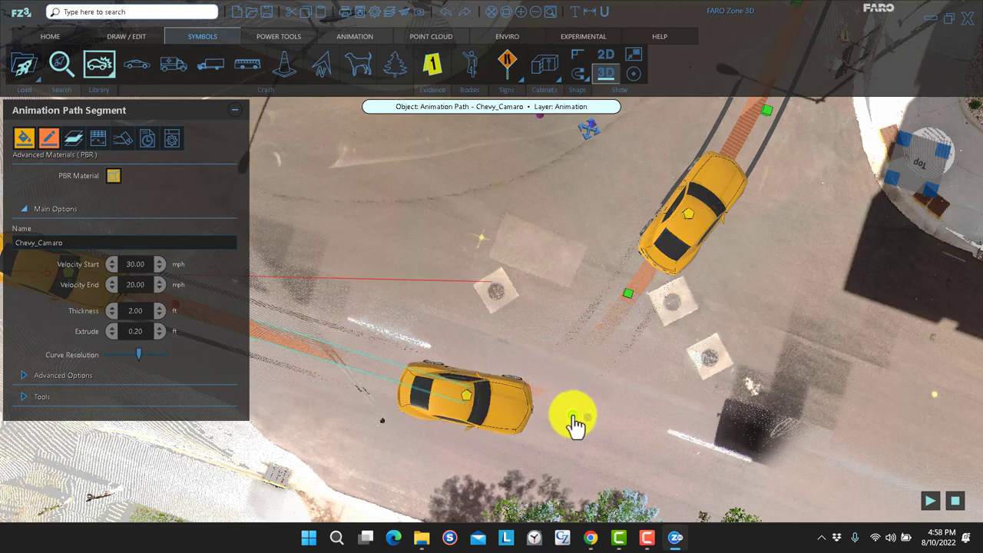
{"action": "left_click", "coordinate": [629, 304]}
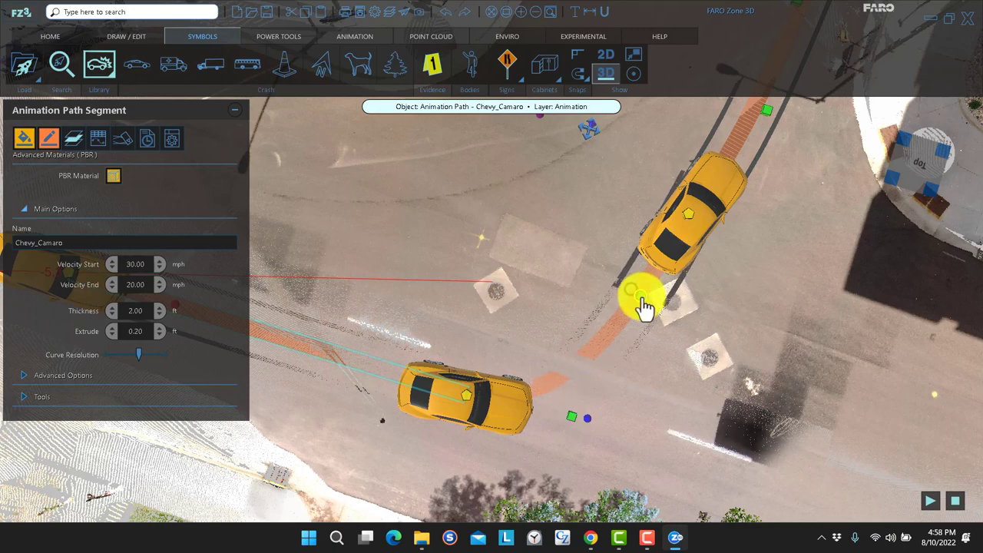
{"action": "left_click_drag", "start_coordinate": [648, 309], "coordinate": [736, 147]}
{"action": "left_click_drag", "start_coordinate": [791, 161], "coordinate": [668, 254]}
Set the upper path segment to Line, bend the lower segment into a curve, and select a keypoint
{"action": "right_click", "coordinate": [666, 248]}
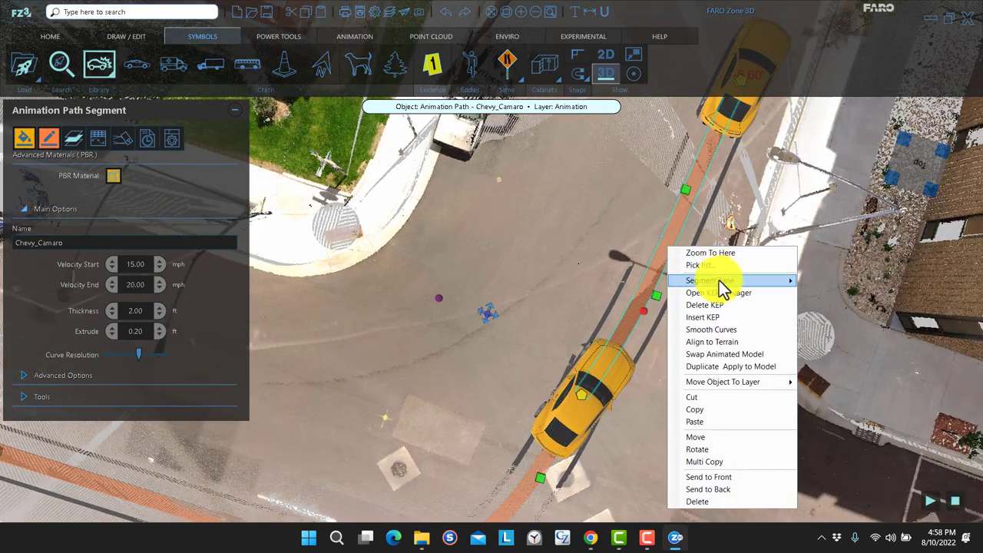
{"action": "mouse_move", "coordinate": [725, 282]}
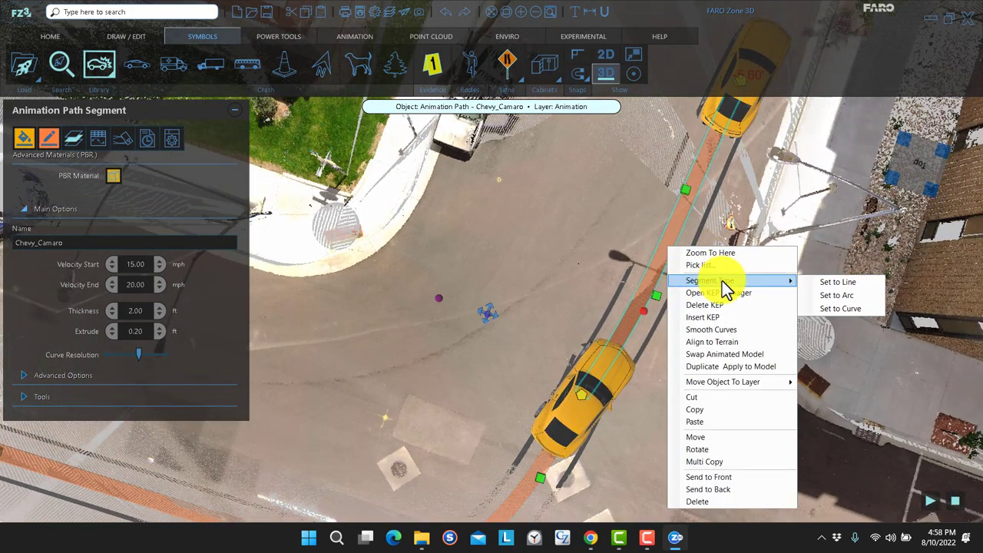
{"action": "left_click", "coordinate": [864, 282]}
{"action": "scroll", "coordinate": [491, 288], "scroll_direction": "down", "scroll_amount": 3}
{"action": "scroll", "coordinate": [492, 290], "scroll_direction": "down", "scroll_amount": 5}
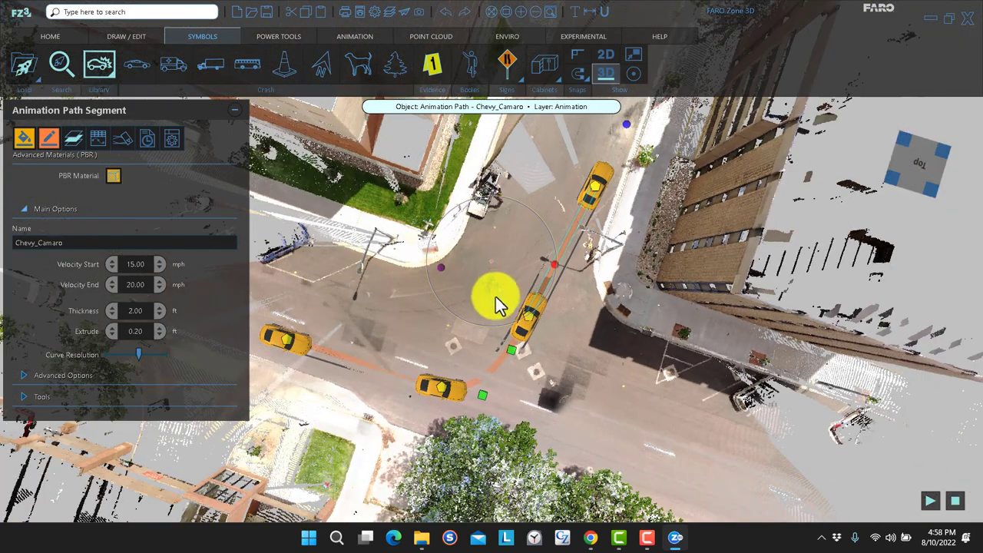
{"action": "left_click_drag", "start_coordinate": [444, 398], "coordinate": [421, 388]}
{"action": "left_click", "coordinate": [461, 377]}
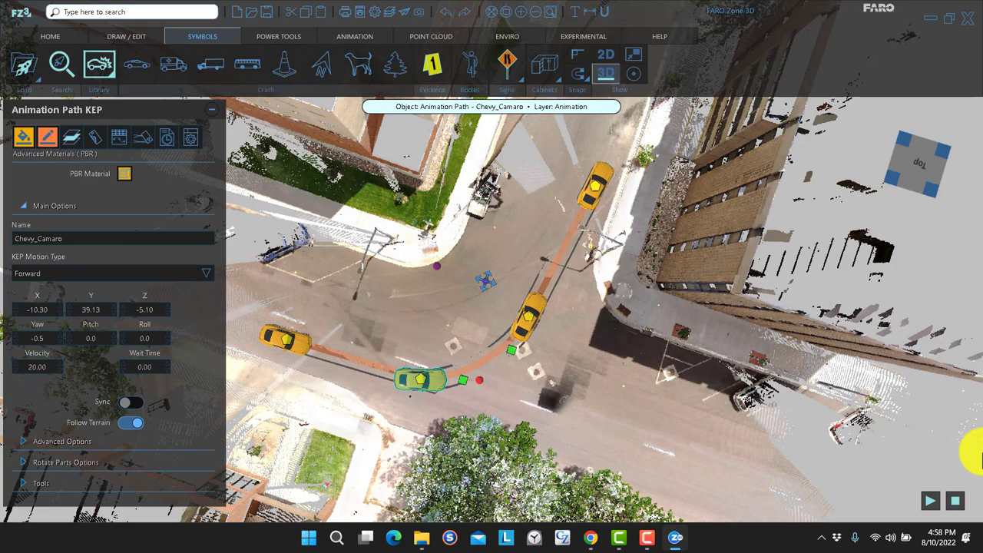
Play the animation to watch the Camaro's turn from a street-level view
{"action": "left_click", "coordinate": [936, 499]}
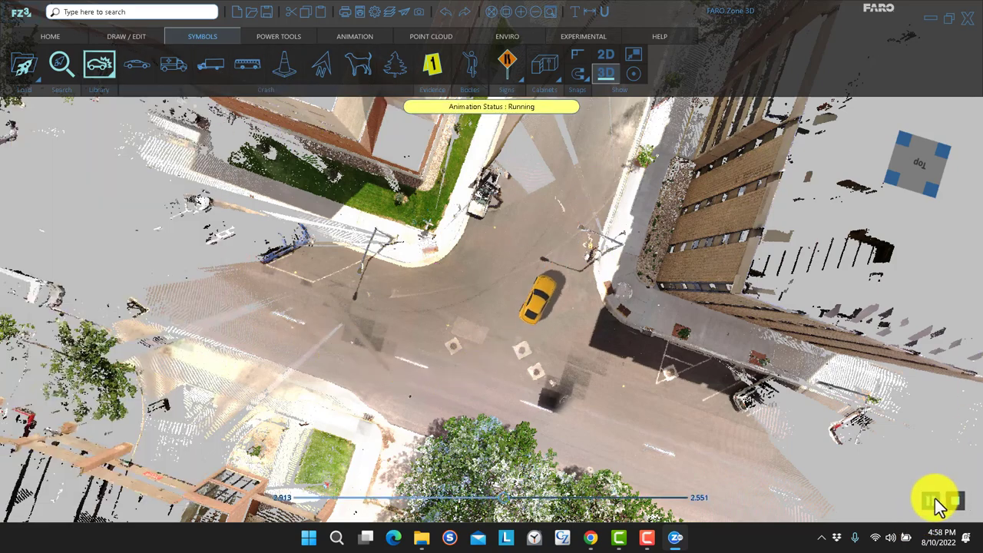
{"action": "left_click", "coordinate": [944, 503]}
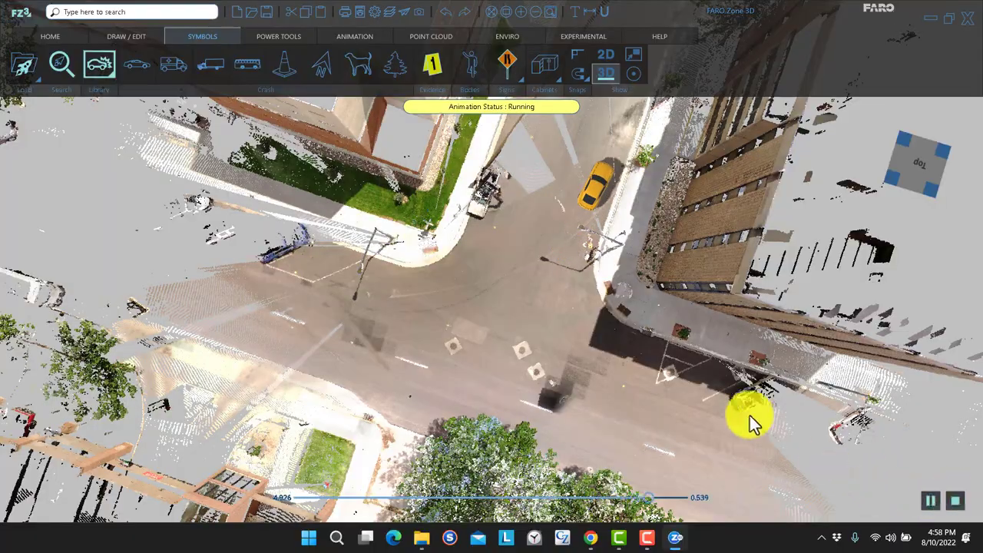
{"action": "left_click_drag", "start_coordinate": [730, 389], "coordinate": [608, 290]}
{"action": "left_click", "coordinate": [931, 501]}
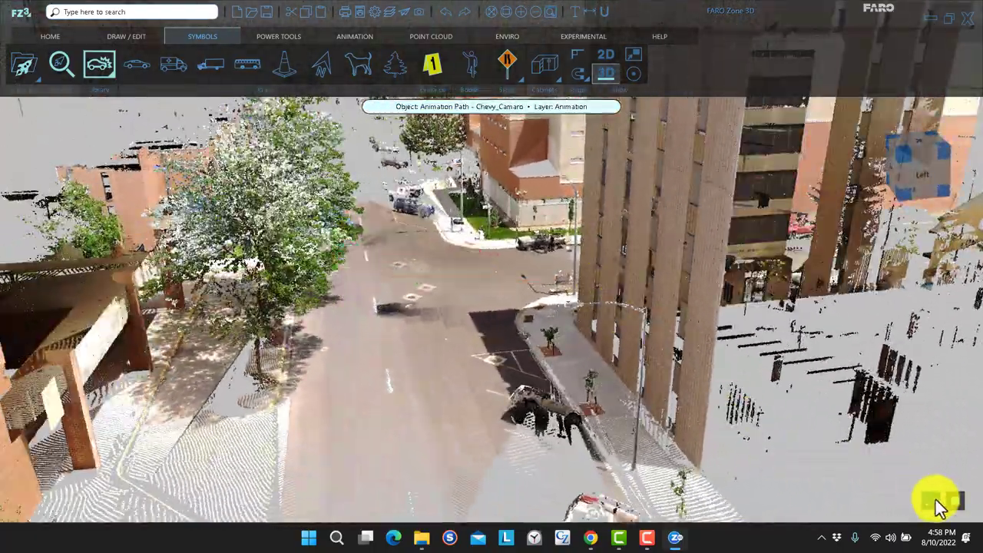